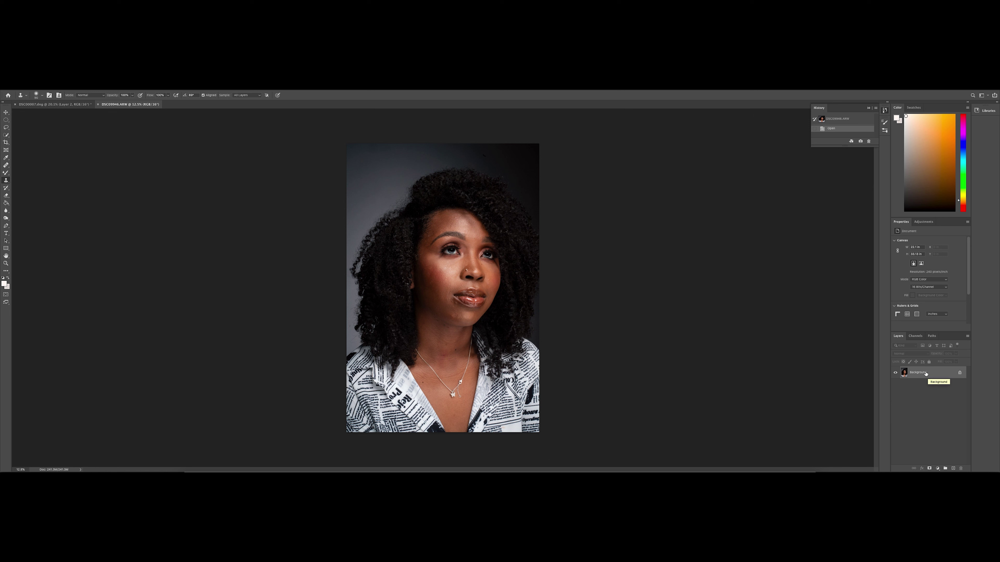
Duplicate the portrait into three stacked layers named Clean, Low and High
{"action": "right_click", "coordinate": [926, 373]}
{"action": "left_click", "coordinate": [936, 383]}
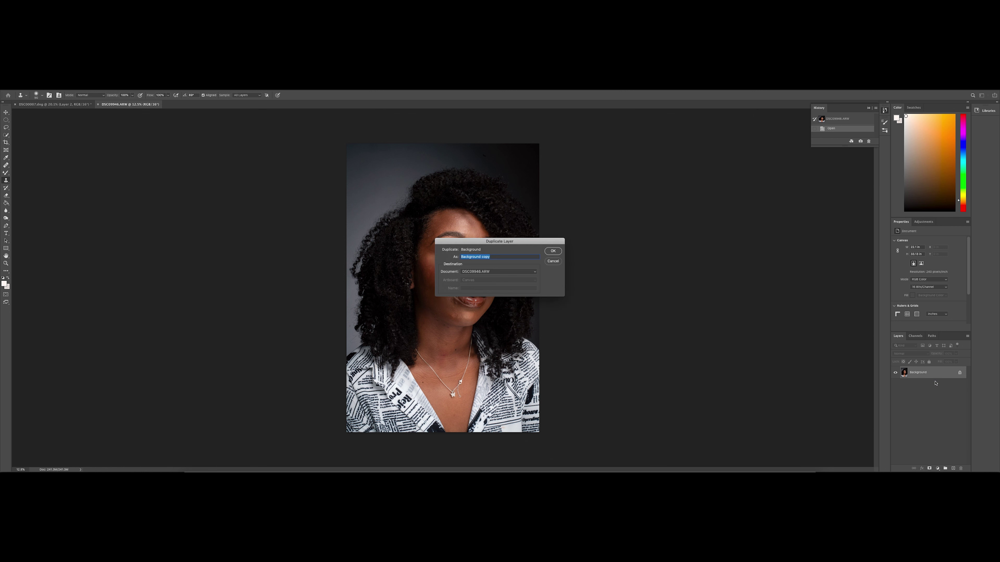
{"action": "key", "text": "BackSpace"}
{"action": "key", "text": "Return"}
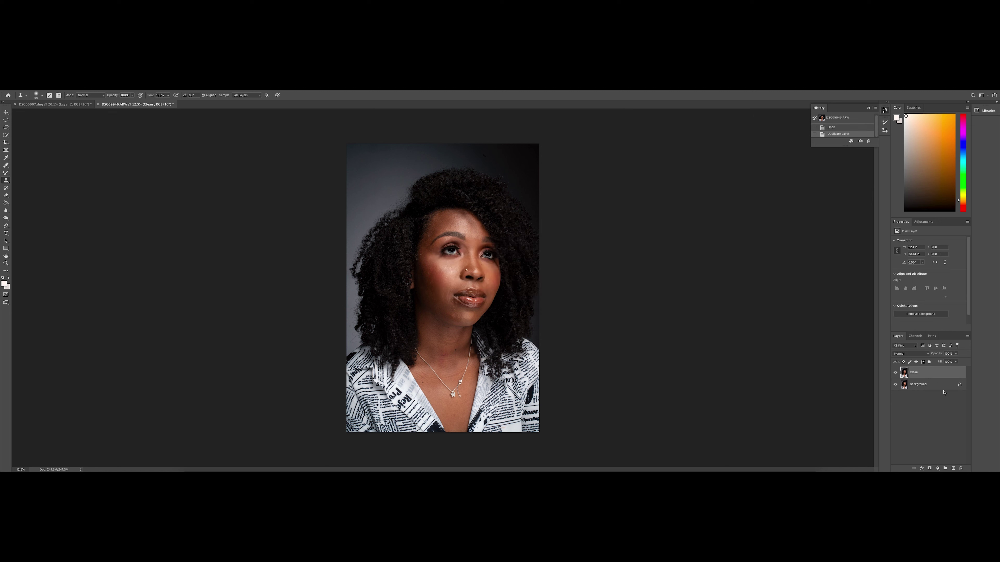
{"action": "right_click", "coordinate": [921, 376]}
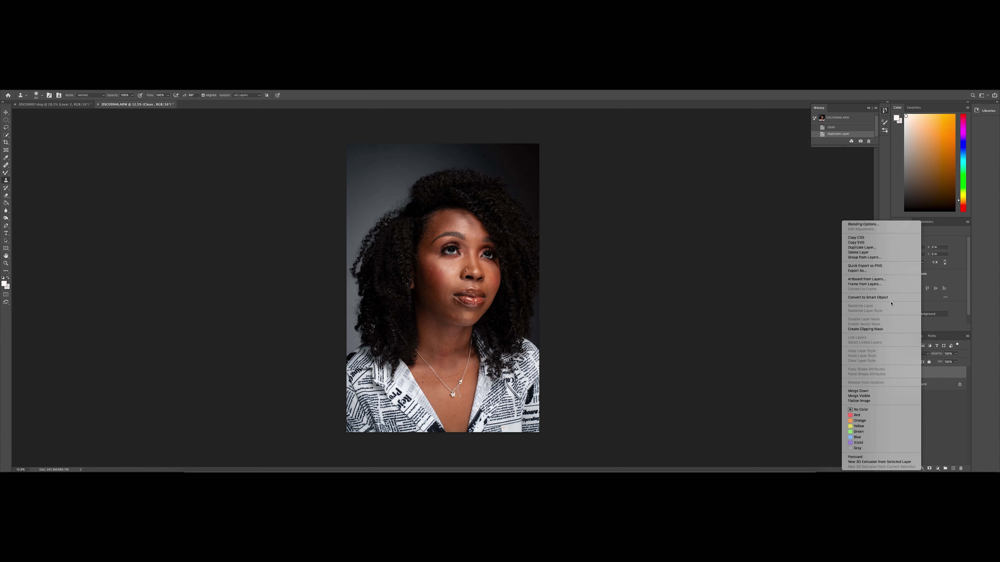
{"action": "left_click", "coordinate": [871, 248]}
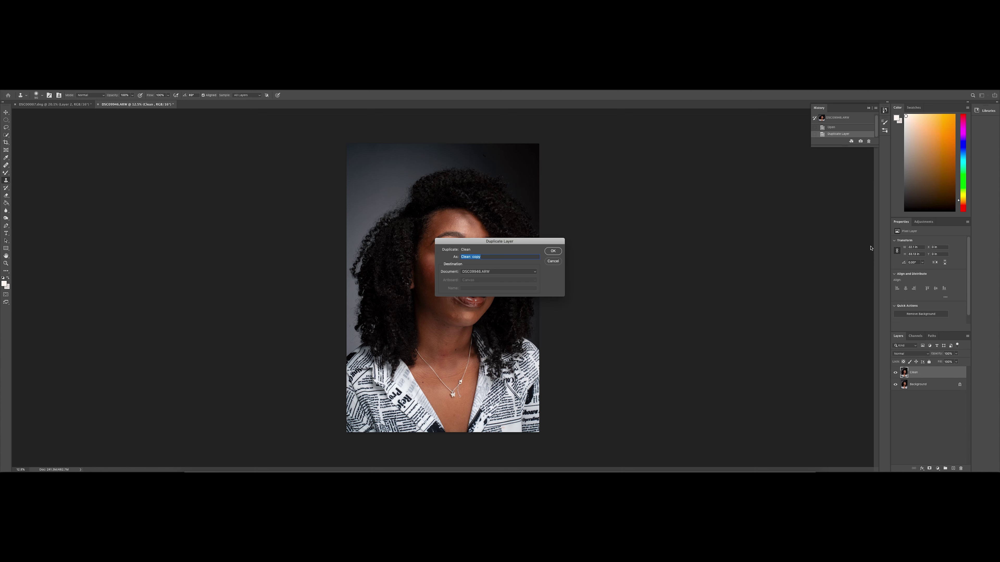
{"action": "key", "text": "BackSpace"}
{"action": "key", "text": "Return"}
{"action": "right_click", "coordinate": [921, 372]}
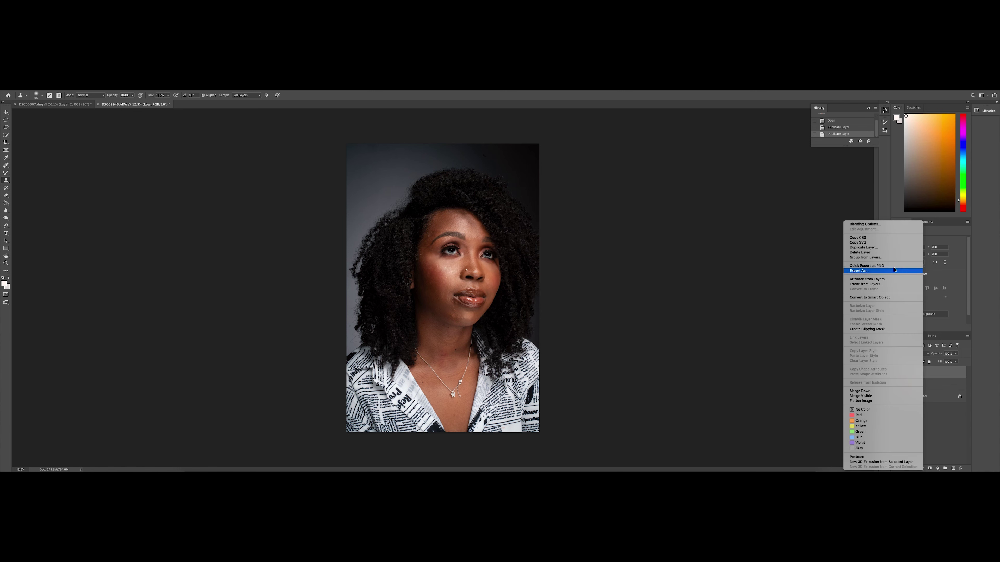
{"action": "left_click", "coordinate": [864, 247]}
{"action": "key", "text": "BackSpace"}
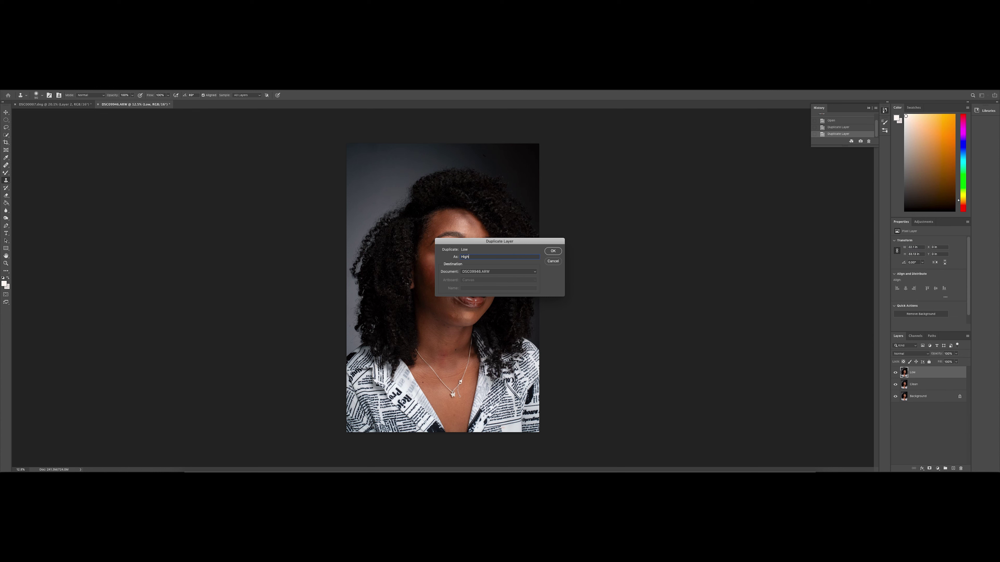
{"action": "key", "text": "Return"}
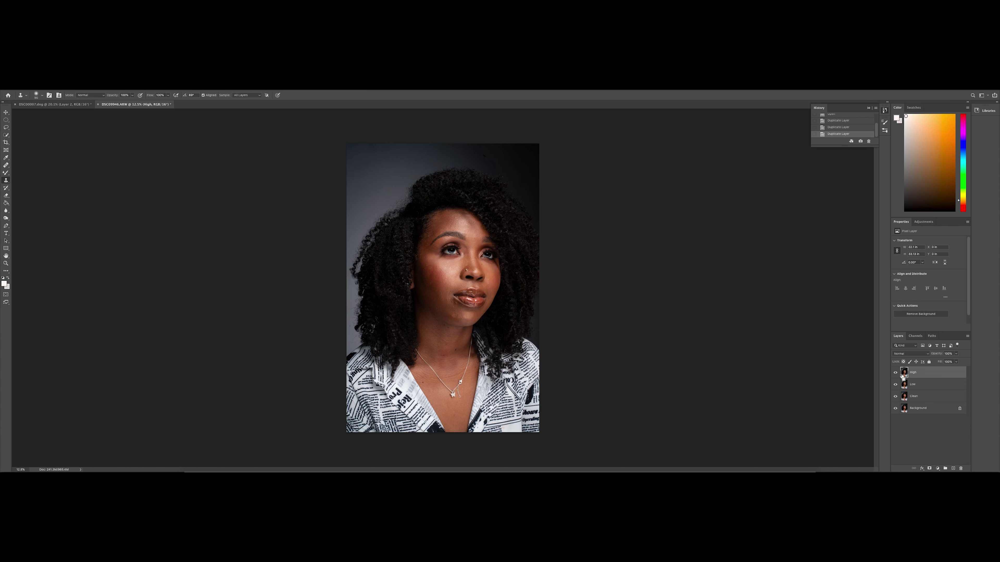
Group the High and Low layers and name the group FS
{"action": "left_click", "coordinate": [916, 385], "text": "shift"}
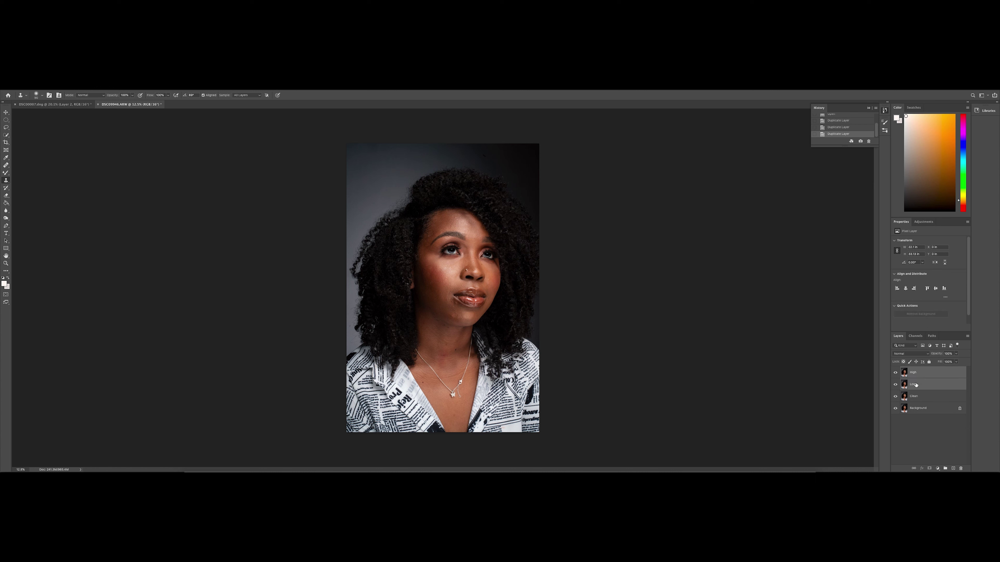
{"action": "key", "text": "ctrl+g"}
{"action": "double_click", "coordinate": [918, 370]}
{"action": "key", "text": "BackSpace"}
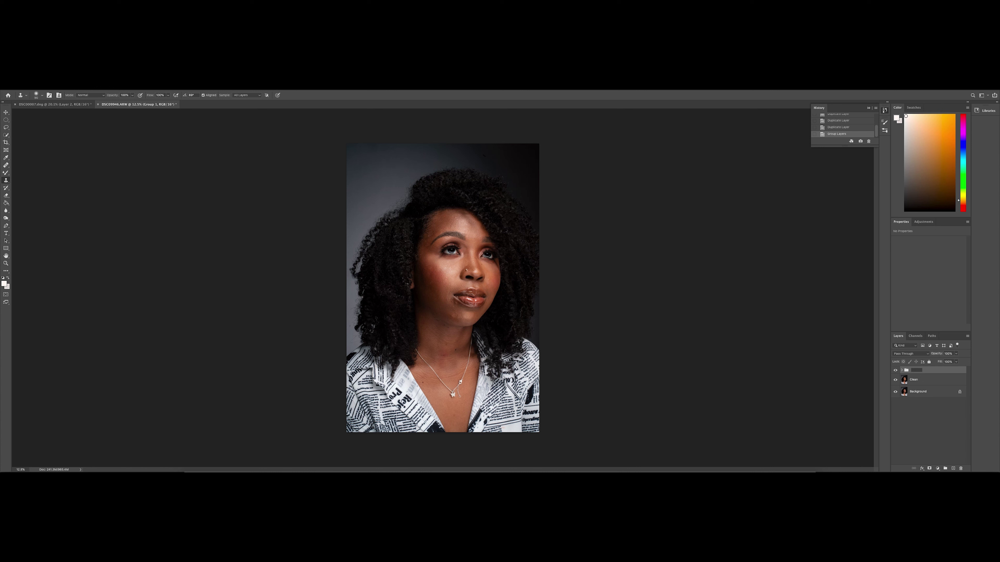
{"action": "type", "text": "FS"}
{"action": "key", "text": "Return"}
Expand the FS group, hide the High layer and select Low
{"action": "left_click", "coordinate": [901, 370]}
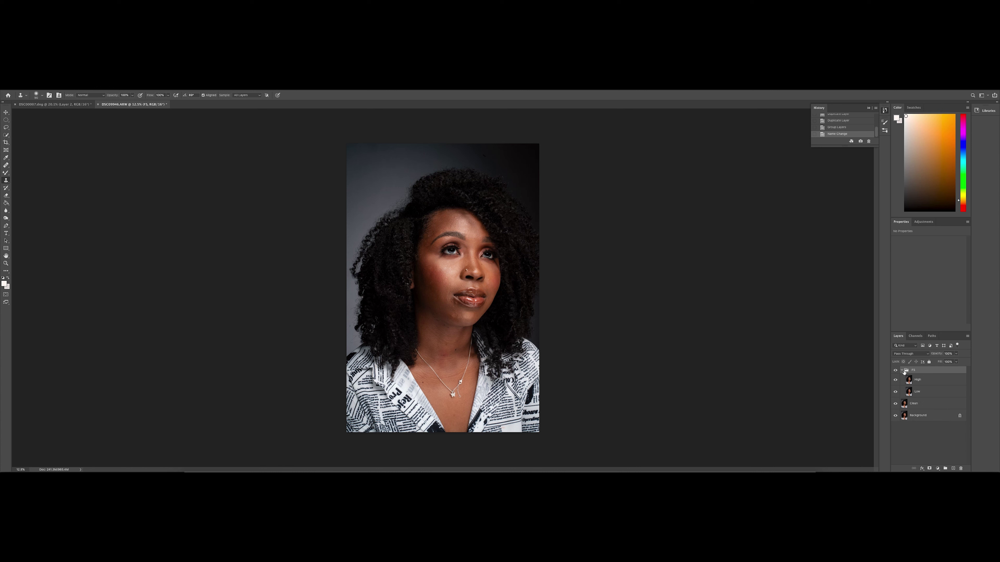
{"action": "left_click", "coordinate": [895, 380]}
{"action": "left_click", "coordinate": [920, 391]}
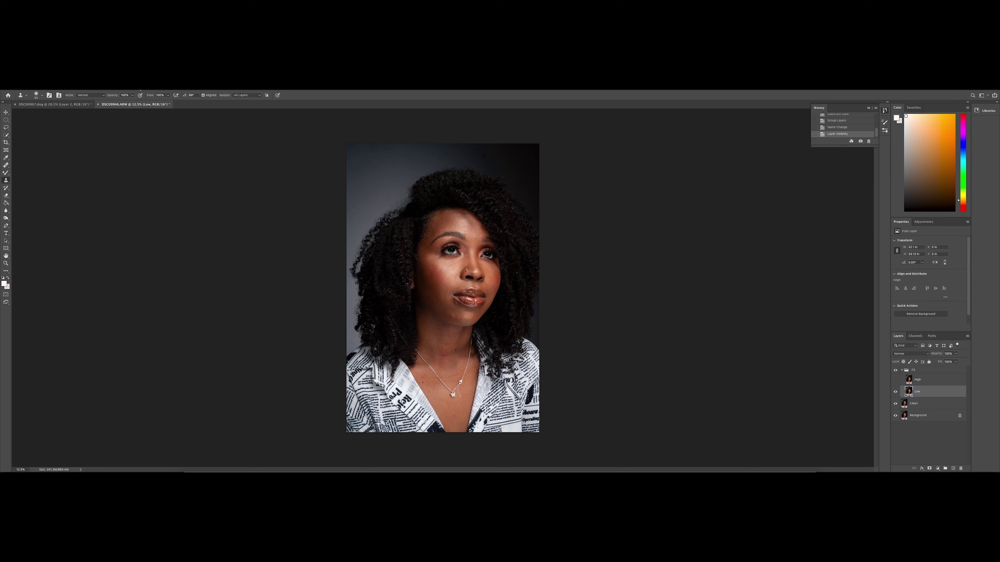
{"action": "left_click", "coordinate": [137, 89]}
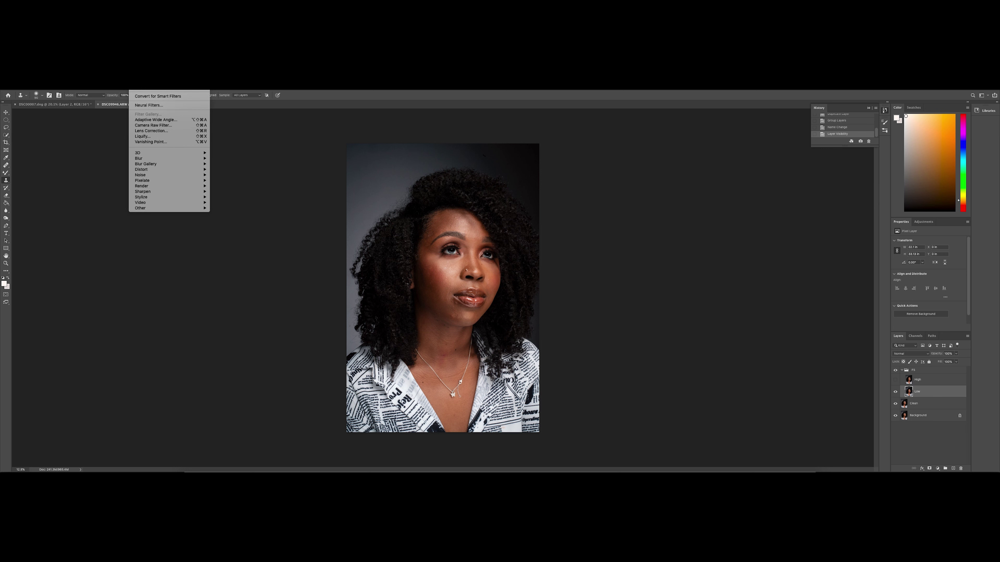
Blur the Low layer with a 4.0-pixel Gaussian Blur, previewing it on the forehead skin
{"action": "mouse_move", "coordinate": [163, 161]}
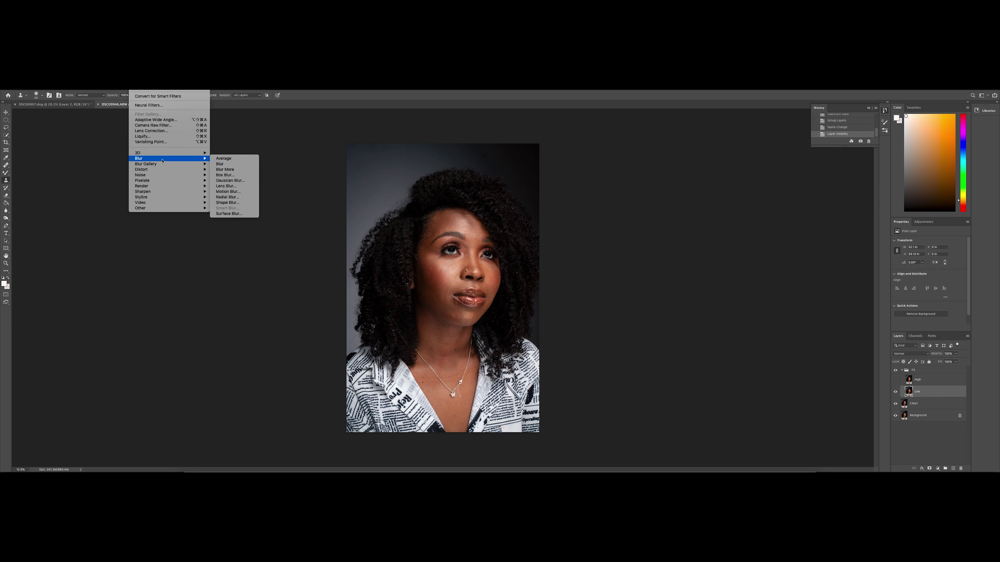
{"action": "left_click", "coordinate": [239, 181]}
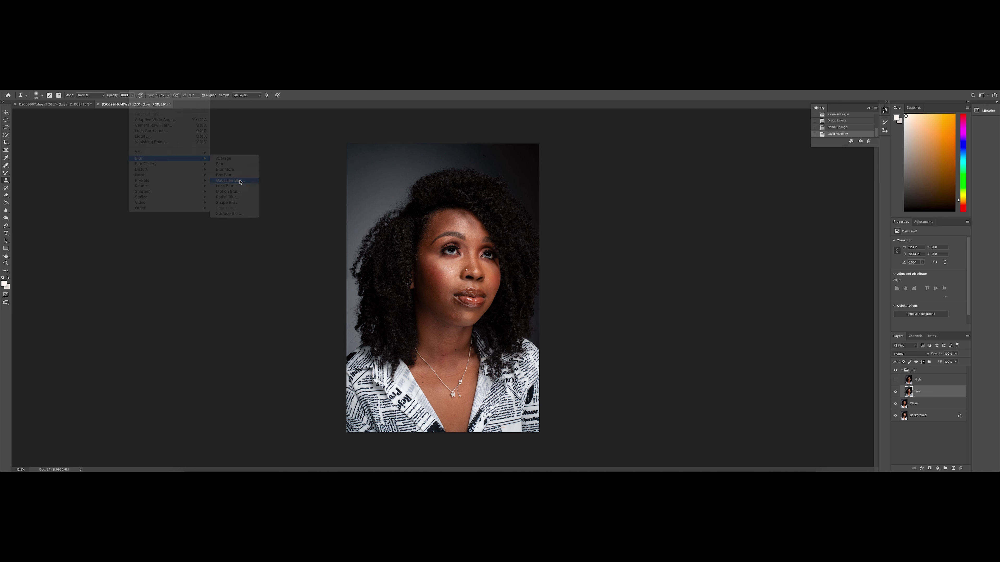
{"action": "left_click", "coordinate": [451, 221]}
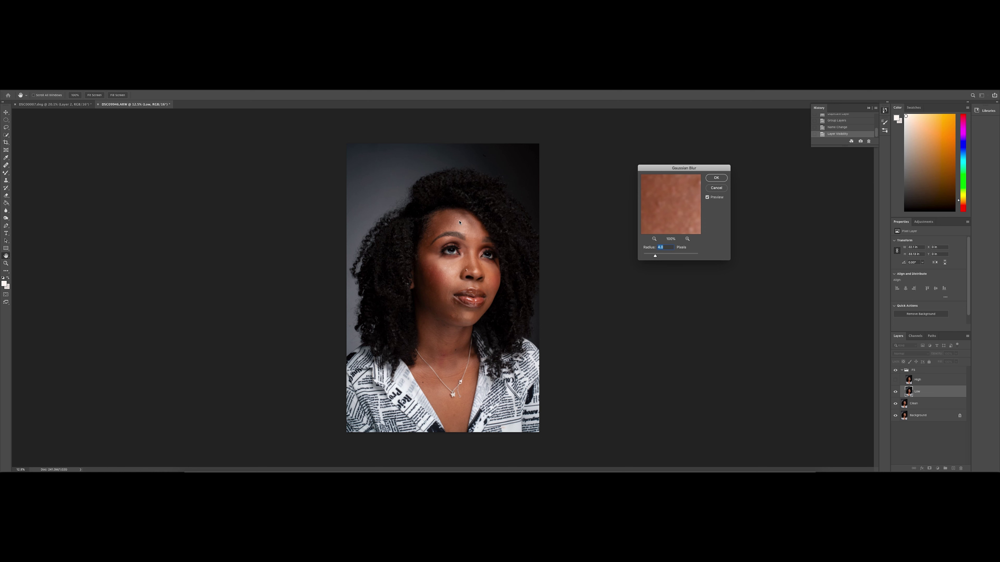
{"action": "left_click", "coordinate": [459, 221]}
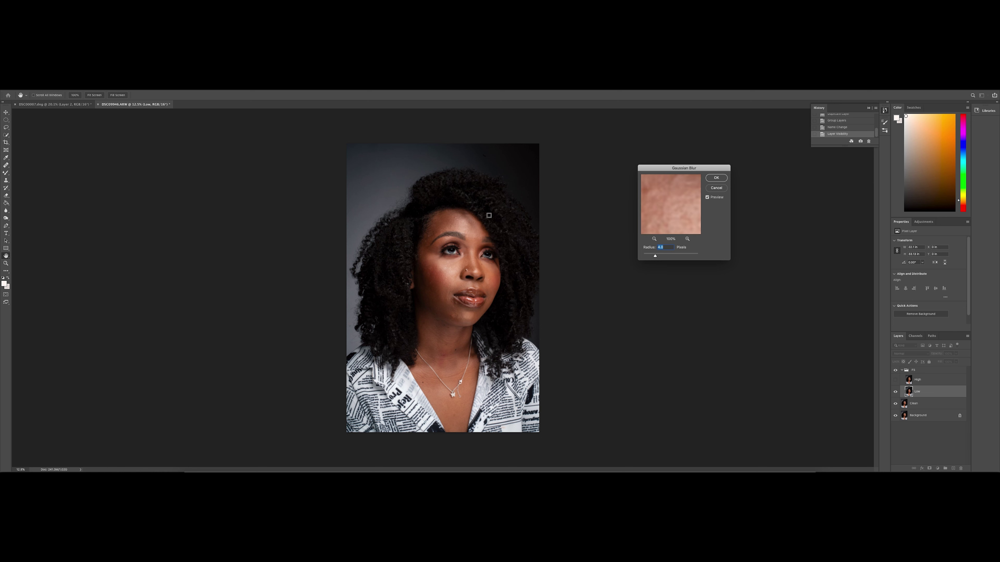
{"action": "left_click", "coordinate": [712, 180]}
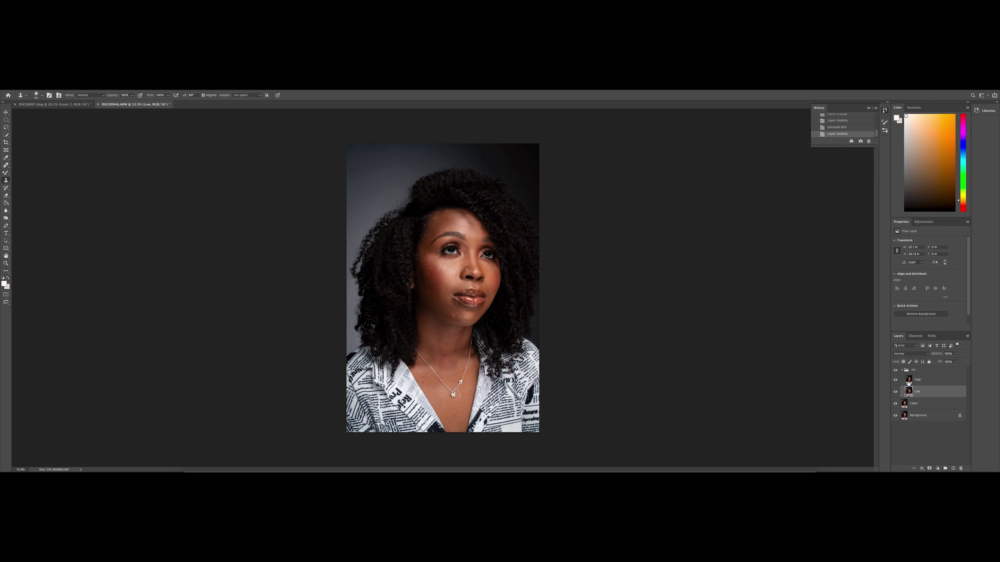
Apply Image to High from the Low layer using Subtract, Scale 2, Offset 128
{"action": "left_click", "coordinate": [918, 381]}
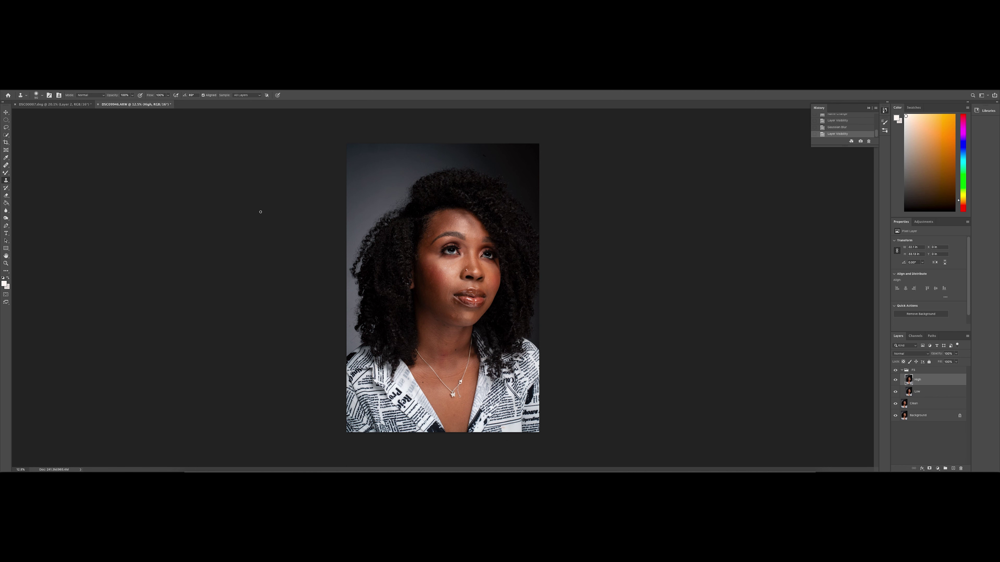
{"action": "left_click", "coordinate": [75, 86]}
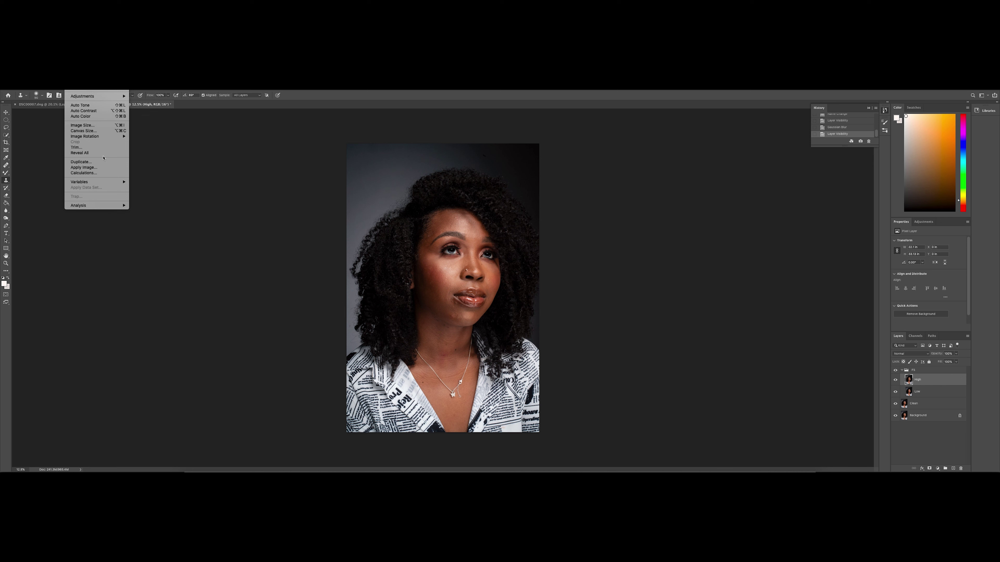
{"action": "left_click", "coordinate": [103, 167]}
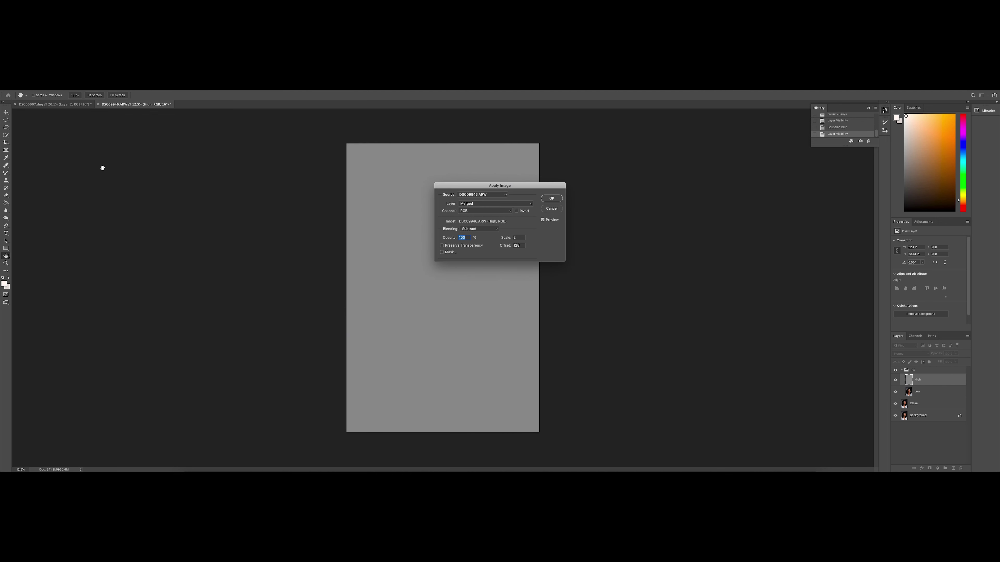
{"action": "left_click", "coordinate": [485, 203]}
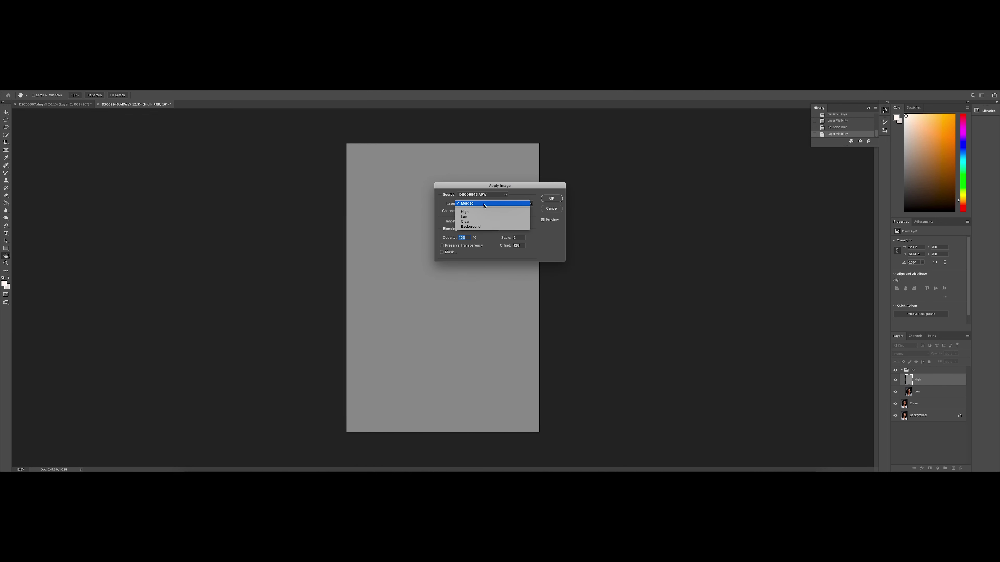
{"action": "left_click", "coordinate": [485, 220]}
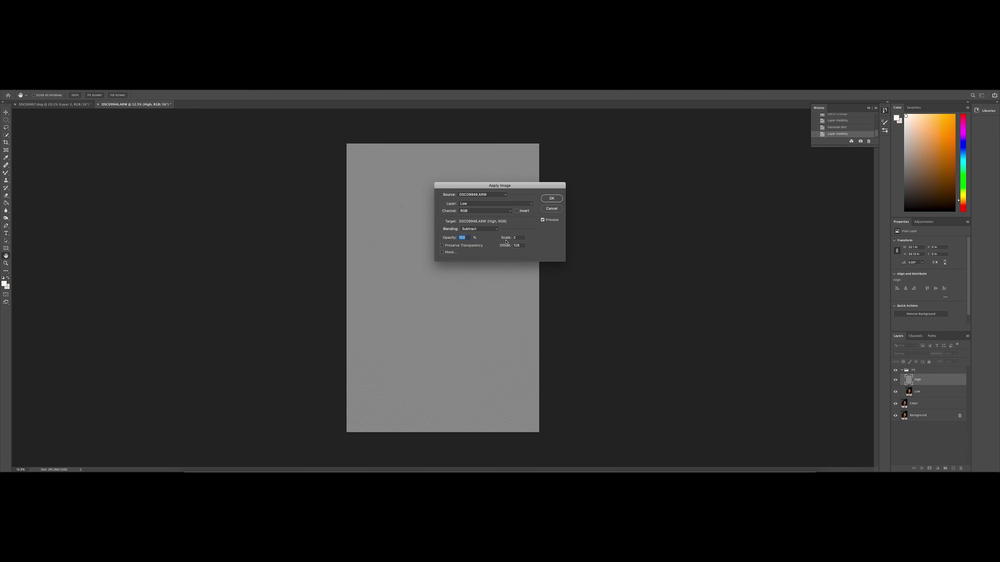
{"action": "left_click", "coordinate": [552, 200]}
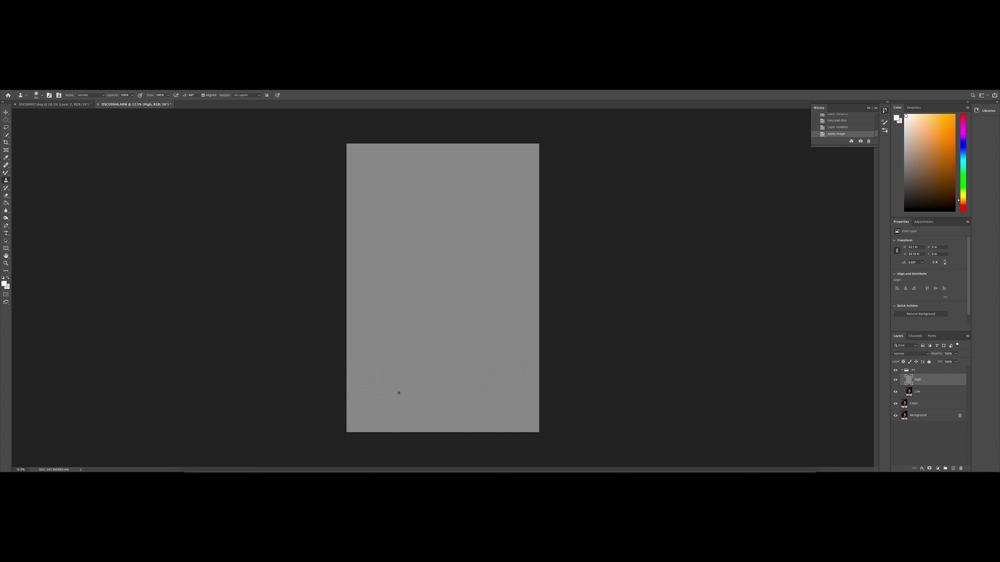
{"action": "left_click", "coordinate": [908, 355]}
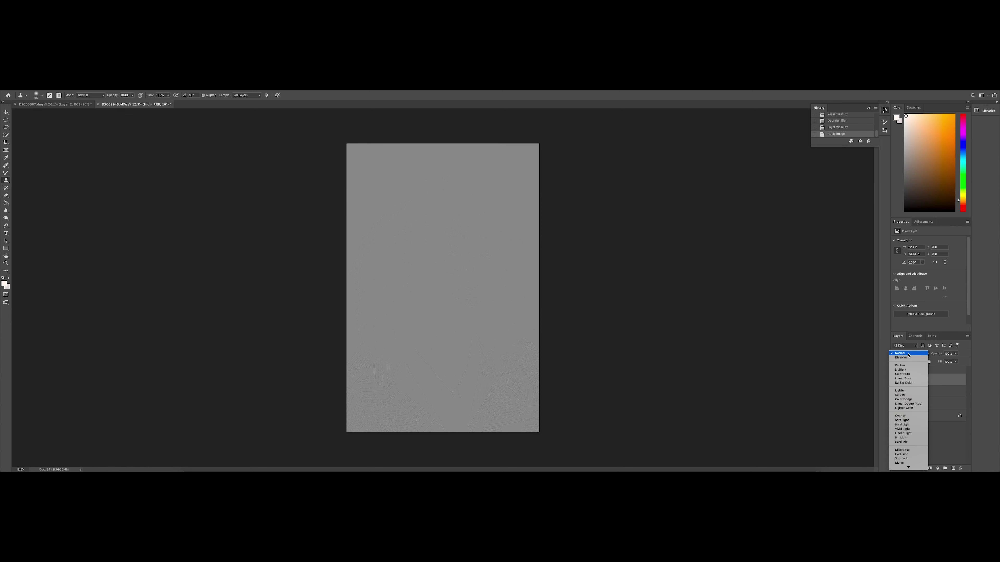
{"action": "left_click", "coordinate": [913, 435]}
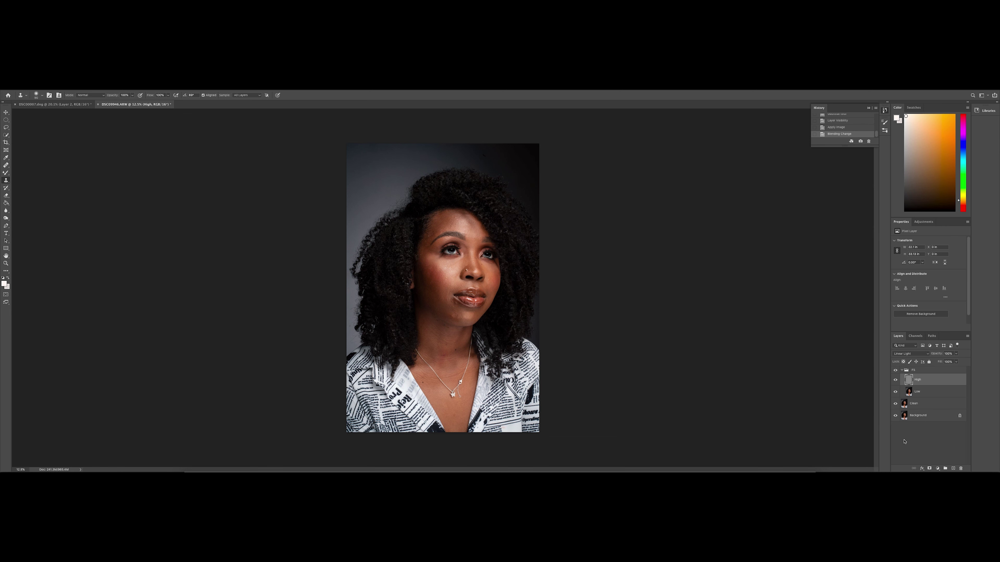
{"action": "left_click", "coordinate": [895, 381]}
{"action": "left_click", "coordinate": [896, 381]}
{"action": "left_click", "coordinate": [917, 392]}
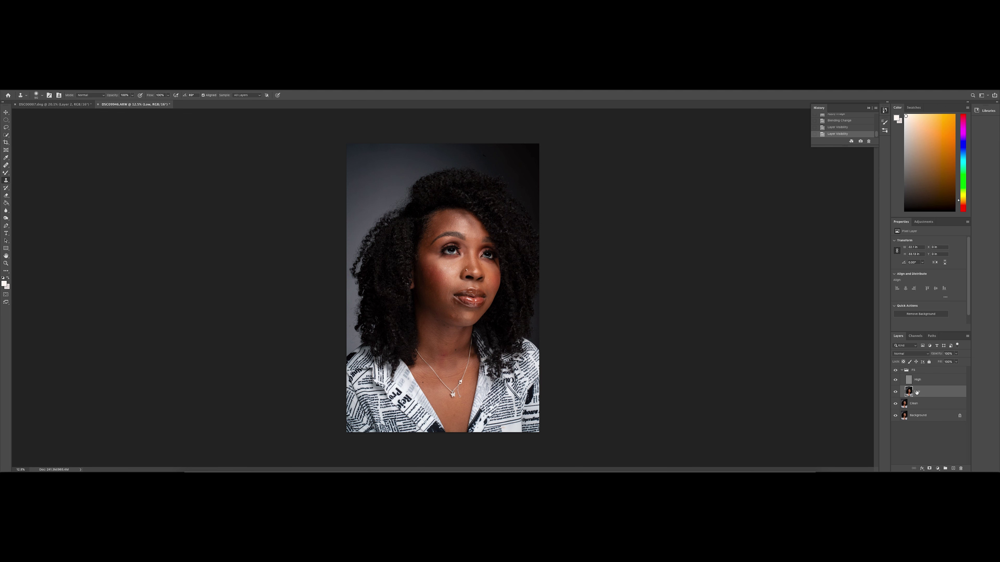
Add a new layer above Low and another above High, naming both Fix
{"action": "left_click", "coordinate": [953, 468]}
{"action": "left_click", "coordinate": [920, 382]}
{"action": "left_click", "coordinate": [952, 468]}
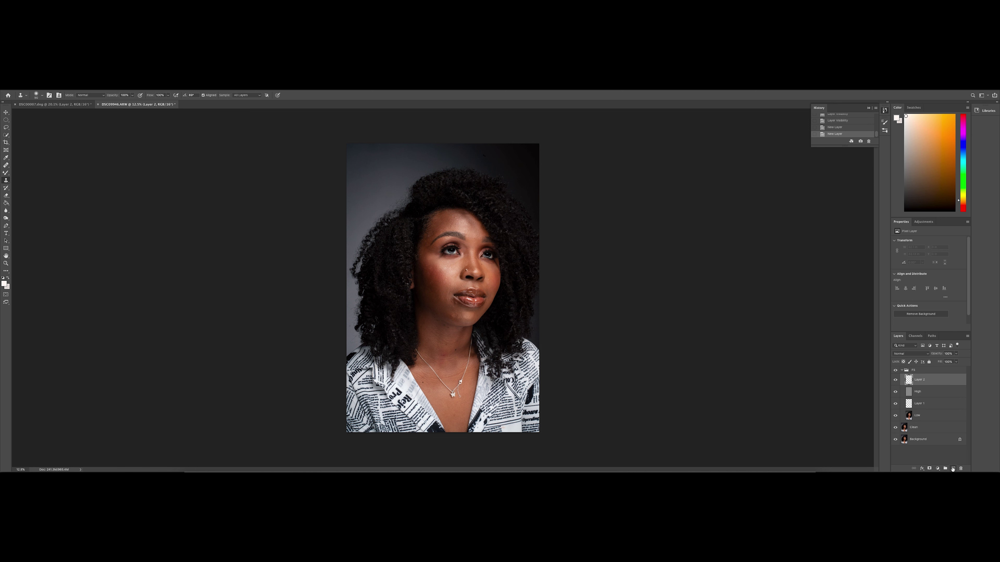
{"action": "double_click", "coordinate": [920, 405]}
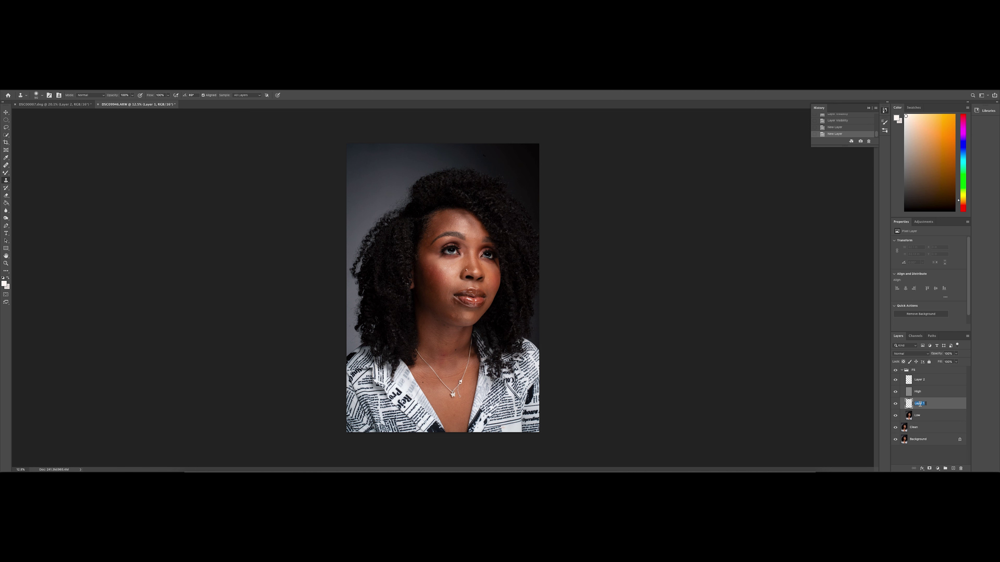
{"action": "key", "text": "BackSpace"}
{"action": "key", "text": "Return"}
{"action": "double_click", "coordinate": [919, 379]}
{"action": "key", "text": "BackSpace"}
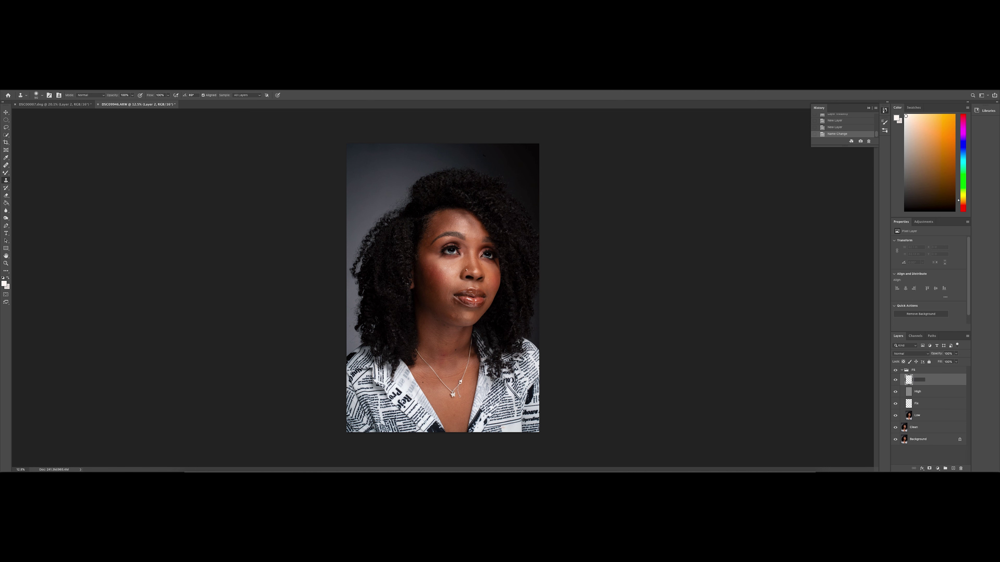
{"action": "key", "text": "Return"}
Hide the top Fix layer and select the lower Fix layer
{"action": "left_click", "coordinate": [895, 380]}
{"action": "left_click", "coordinate": [921, 404]}
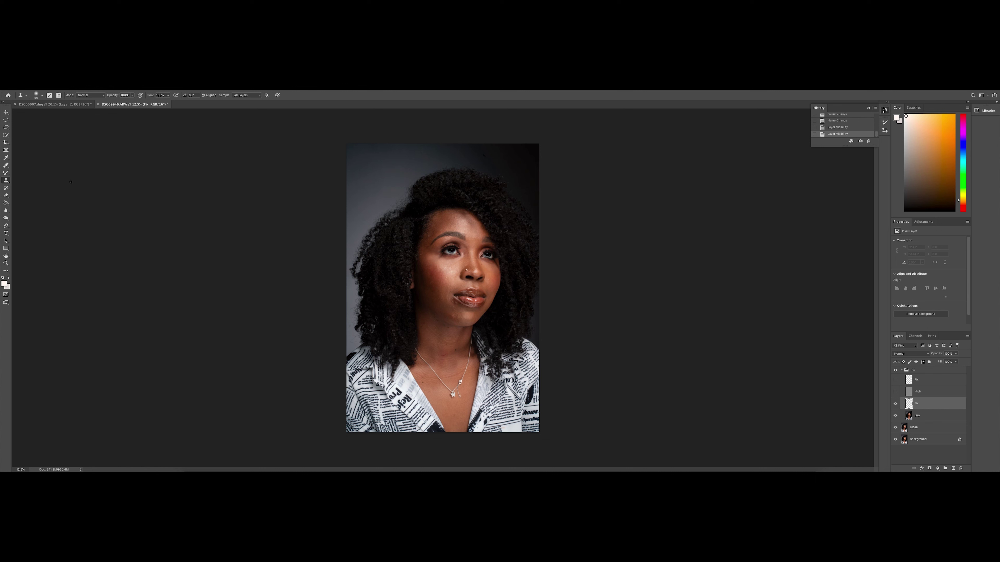
{"action": "left_click", "coordinate": [6, 173]}
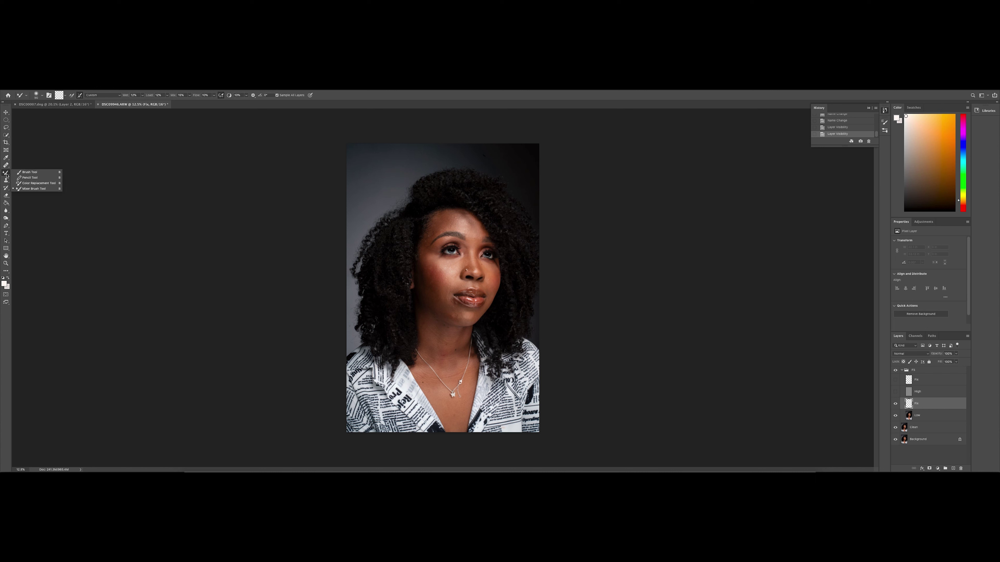
Switch to the Mixer Brush Tool and zoom in on the face
{"action": "left_click", "coordinate": [42, 188]}
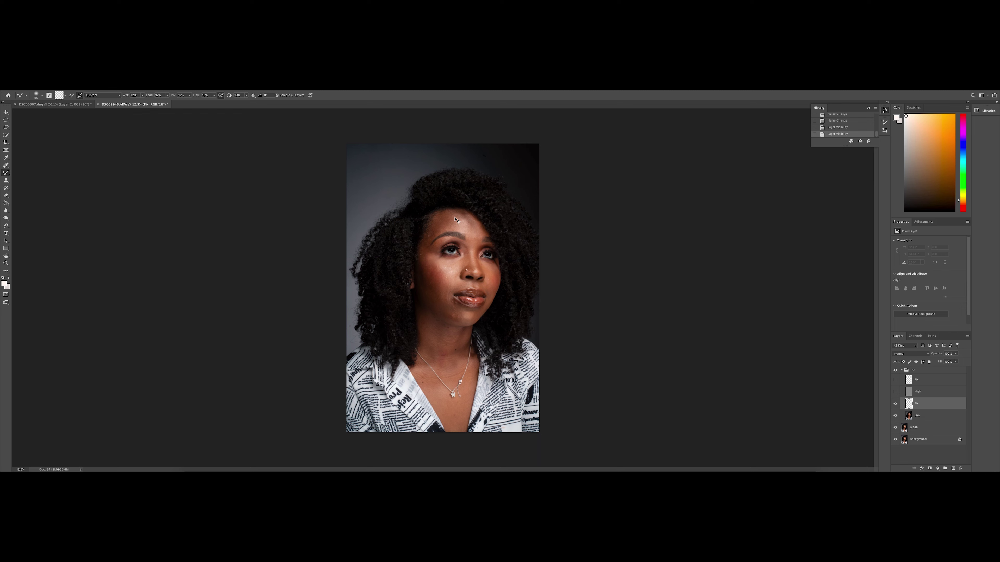
{"action": "scroll", "coordinate": [453, 222], "scroll_direction": "up", "scroll_amount": 5}
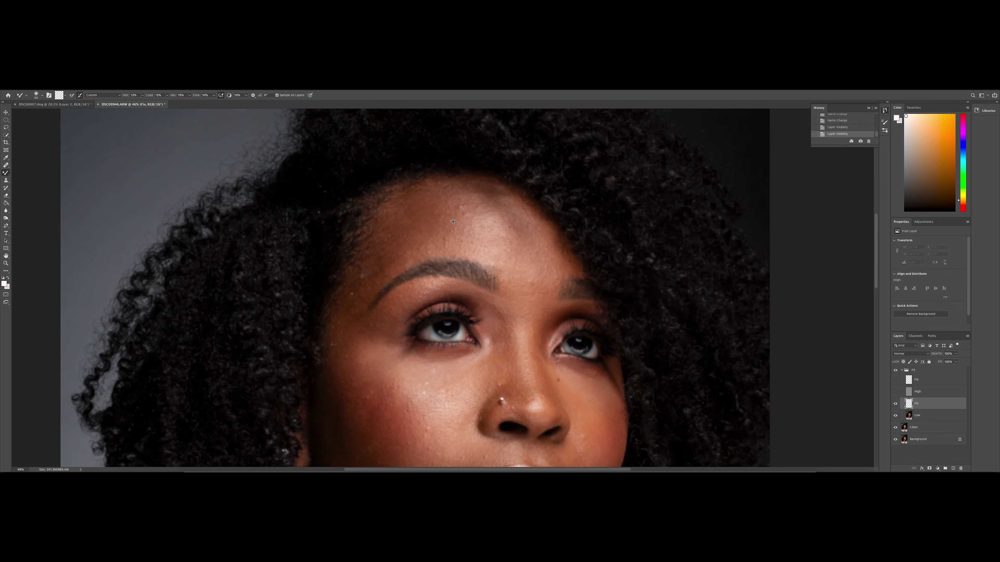
{"action": "scroll", "coordinate": [453, 221], "scroll_direction": "down", "scroll_amount": 8}
{"action": "scroll", "coordinate": [453, 221], "scroll_direction": "up", "scroll_amount": 10}
{"action": "scroll", "coordinate": [453, 222], "scroll_direction": "down", "scroll_amount": 12}
{"action": "scroll", "coordinate": [453, 222], "scroll_direction": "up", "scroll_amount": 6}
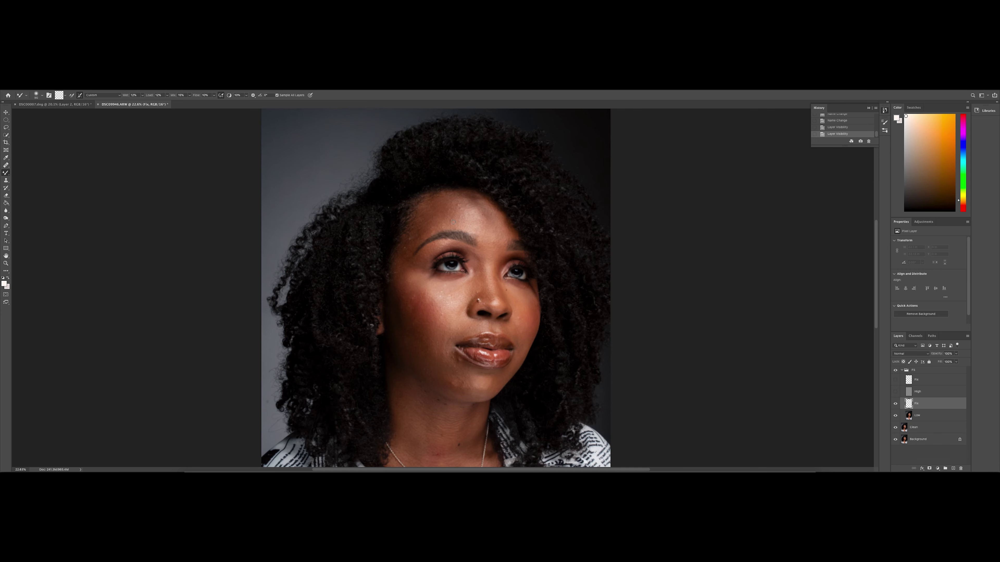
Enlarge the mixer brush to 400, then reduce it to 200
{"action": "key", "text": "bracketright"}
{"action": "key", "text": "bracketright"}
{"action": "key", "text": "bracketright"}
{"action": "key", "text": "bracketright"}
{"action": "key", "text": "bracketright"}
{"action": "key", "text": "bracketright"}
{"action": "key", "text": "bracketright"}
{"action": "key", "text": "bracketright"}
{"action": "key", "text": "bracketleft"}
{"action": "key", "text": "bracketleft"}
{"action": "key", "text": "bracketleft"}
{"action": "scroll", "coordinate": [471, 400], "scroll_direction": "down", "scroll_amount": 2}
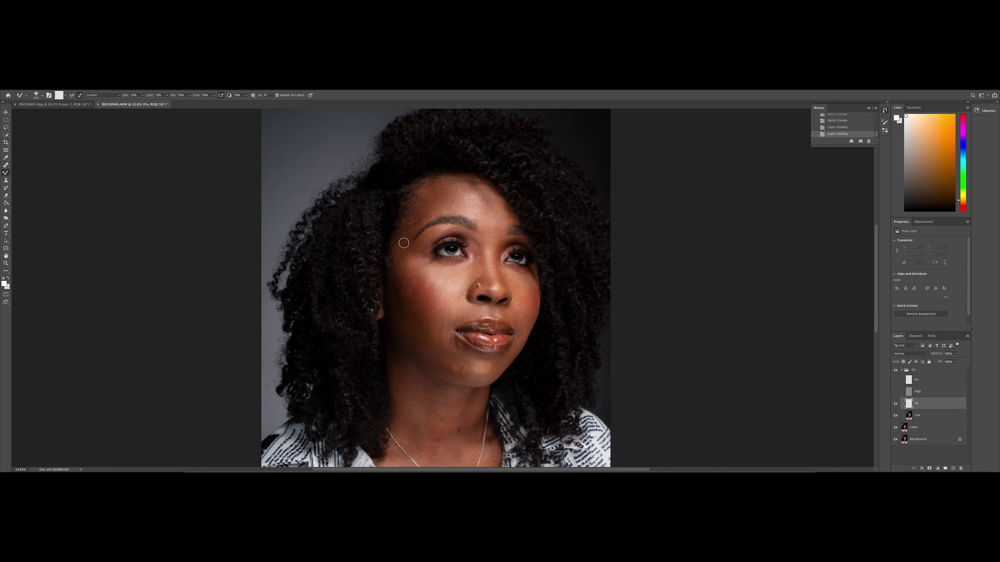
Zoom to the forehead and blend its skin tones with a 200-size mixer brush
{"action": "key", "text": "bracketright"}
{"action": "key", "text": "bracketright"}
{"action": "key", "text": "bracketright"}
{"action": "scroll", "coordinate": [442, 204], "scroll_direction": "up", "scroll_amount": 3}
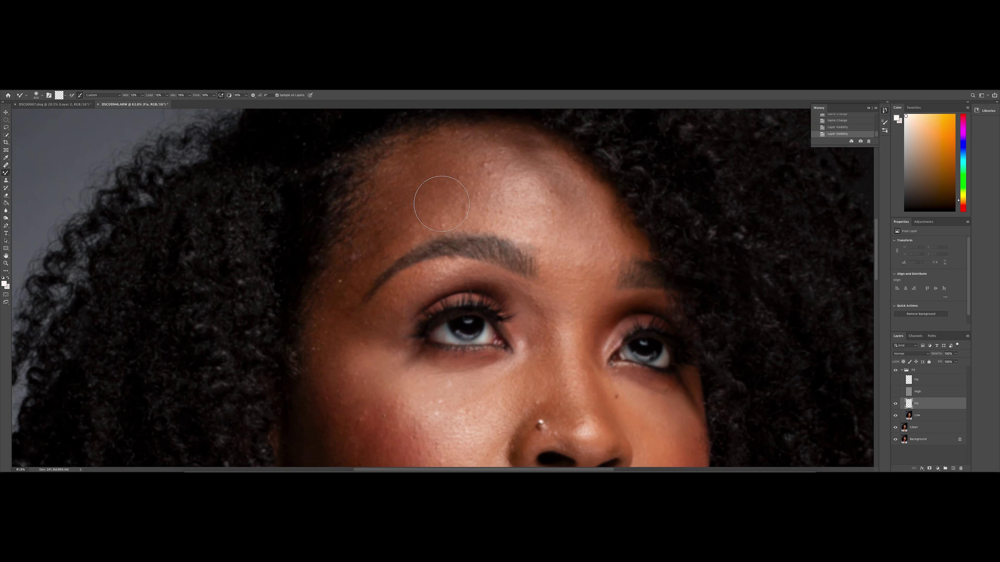
{"action": "key", "text": "bracketleft"}
{"action": "key", "text": "bracketleft"}
{"action": "key", "text": "bracketleft"}
{"action": "left_click_drag", "start_coordinate": [466, 158], "coordinate": [476, 158]}
{"action": "left_click_drag", "start_coordinate": [469, 177], "coordinate": [473, 181]}
{"action": "key", "text": "bracketright"}
{"action": "key", "text": "bracketright"}
Compare with the top Fix layer, then keep blending the forehead with 400 and 175 brushes
{"action": "left_click", "coordinate": [896, 380]}
{"action": "left_click", "coordinate": [896, 380]}
{"action": "key", "text": "bracketright"}
{"action": "left_click_drag", "start_coordinate": [471, 185], "coordinate": [458, 184]}
{"action": "mouse_move", "coordinate": [476, 161]}
{"action": "left_mouse_down"}
{"action": "mouse_move", "coordinate": [468, 155]}
{"action": "mouse_move", "coordinate": [483, 152]}
{"action": "mouse_move", "coordinate": [464, 151]}
{"action": "mouse_move", "coordinate": [511, 162]}
{"action": "left_mouse_up"}
{"action": "key", "text": "bracketleft"}
{"action": "key", "text": "bracketleft"}
{"action": "key", "text": "bracketleft"}
{"action": "mouse_move", "coordinate": [532, 155]}
{"action": "left_mouse_down"}
{"action": "mouse_move", "coordinate": [556, 172]}
{"action": "mouse_move", "coordinate": [543, 179]}
{"action": "mouse_move", "coordinate": [574, 193]}
{"action": "mouse_move", "coordinate": [554, 197]}
{"action": "mouse_move", "coordinate": [576, 198]}
{"action": "left_mouse_up"}
{"action": "key", "text": "bracketright"}
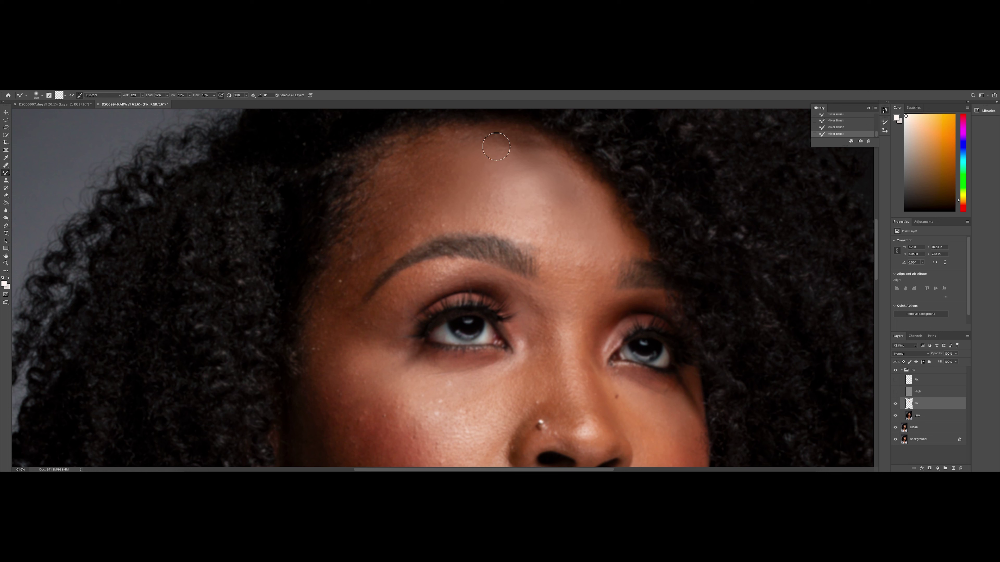
Blend the remaining forehead tones with 200–400 brushes, then fit the portrait to the window
{"action": "key", "text": "bracketright"}
{"action": "key", "text": "bracketright"}
{"action": "key", "text": "bracketright"}
{"action": "mouse_move", "coordinate": [460, 159]}
{"action": "left_mouse_down"}
{"action": "mouse_move", "coordinate": [458, 151]}
{"action": "mouse_move", "coordinate": [441, 166]}
{"action": "left_mouse_up"}
{"action": "mouse_move", "coordinate": [411, 200]}
{"action": "left_mouse_down"}
{"action": "mouse_move", "coordinate": [402, 192]}
{"action": "mouse_move", "coordinate": [410, 197]}
{"action": "left_mouse_up"}
{"action": "key", "text": "bracketleft"}
{"action": "key", "text": "bracketleft"}
{"action": "key", "text": "bracketleft"}
{"action": "key", "text": "bracketleft"}
{"action": "key", "text": "bracketright"}
{"action": "key", "text": "bracketright"}
{"action": "key", "text": "bracketright"}
{"action": "key", "text": "bracketright"}
{"action": "left_click_drag", "start_coordinate": [425, 175], "coordinate": [435, 163]}
{"action": "key", "text": "bracketleft"}
{"action": "key", "text": "bracketleft"}
{"action": "key", "text": "bracketleft"}
{"action": "key", "text": "bracketright"}
{"action": "key", "text": "bracketleft"}
{"action": "key", "text": "bracketleft"}
{"action": "key", "text": "ctrl+0"}
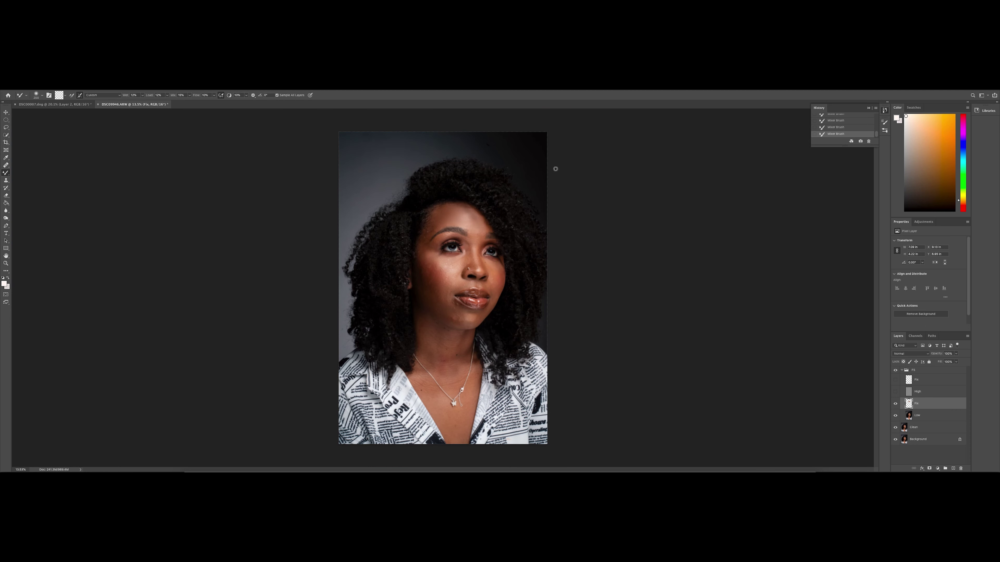
Show the top Fix layer and zoom in on the face
{"action": "left_click", "coordinate": [895, 380]}
{"action": "scroll", "coordinate": [460, 218], "scroll_direction": "up", "scroll_amount": 5}
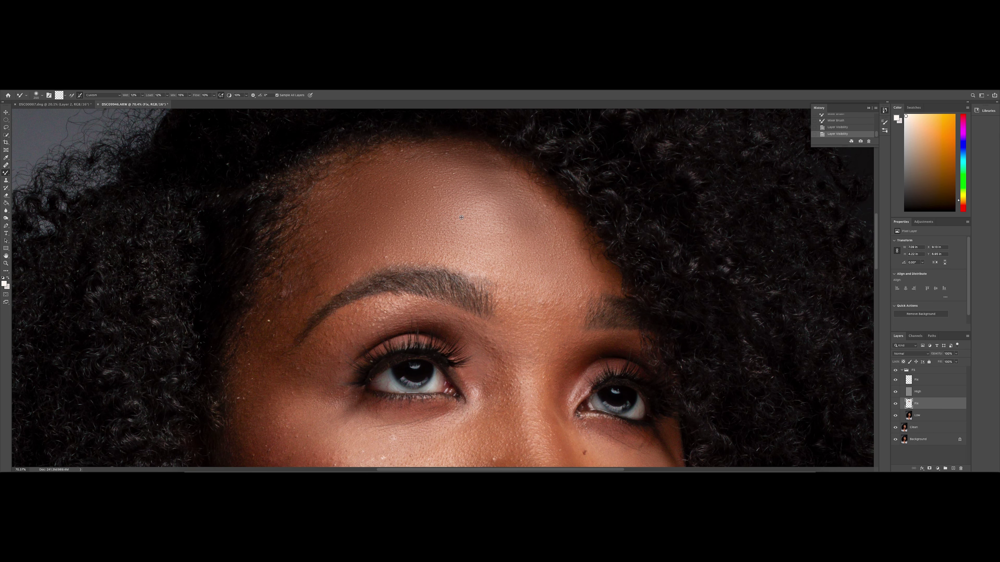
{"action": "scroll", "coordinate": [461, 217], "scroll_direction": "down", "scroll_amount": 2}
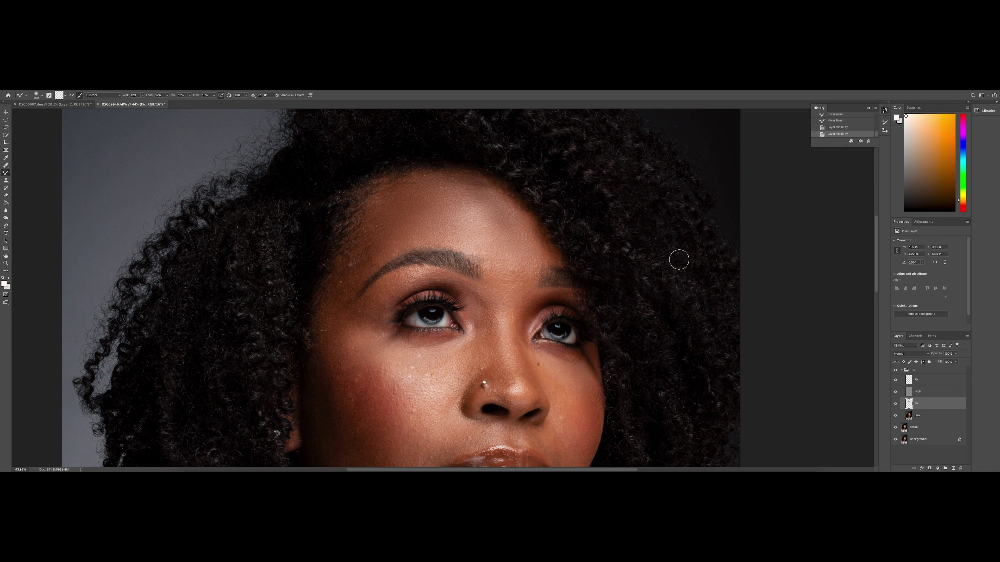
{"action": "scroll", "coordinate": [527, 221], "scroll_direction": "up", "scroll_amount": 3}
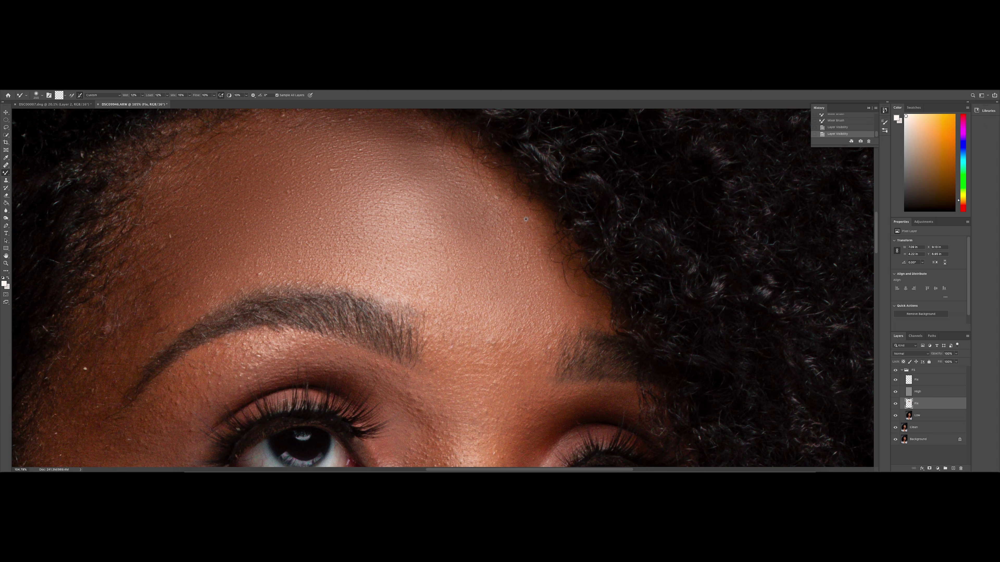
{"action": "scroll", "coordinate": [526, 220], "scroll_direction": "down", "scroll_amount": 5}
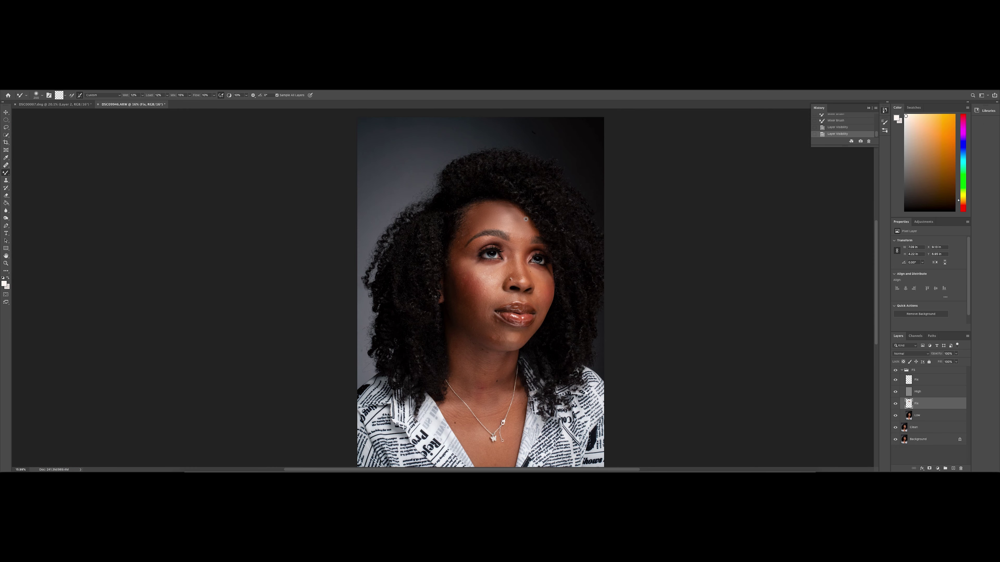
{"action": "scroll", "coordinate": [526, 220], "scroll_direction": "up", "scroll_amount": 2}
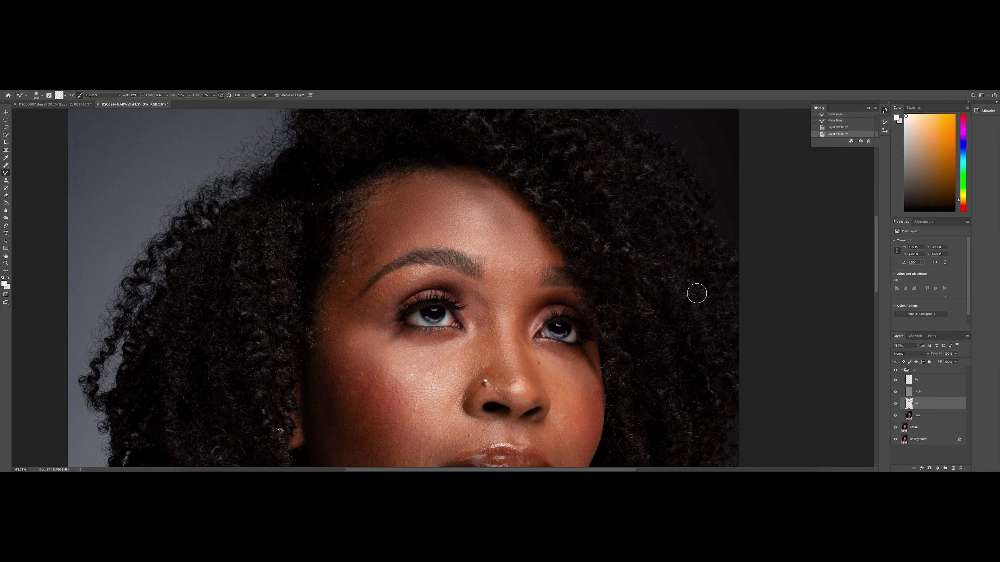
Toggle the FS group off and on to compare, then hide the High layer
{"action": "left_click", "coordinate": [895, 371]}
{"action": "left_click", "coordinate": [896, 370]}
{"action": "left_click", "coordinate": [896, 370]}
{"action": "left_click", "coordinate": [896, 370]}
{"action": "left_click", "coordinate": [895, 391]}
{"action": "scroll", "coordinate": [473, 203], "scroll_direction": "down", "scroll_amount": 5}
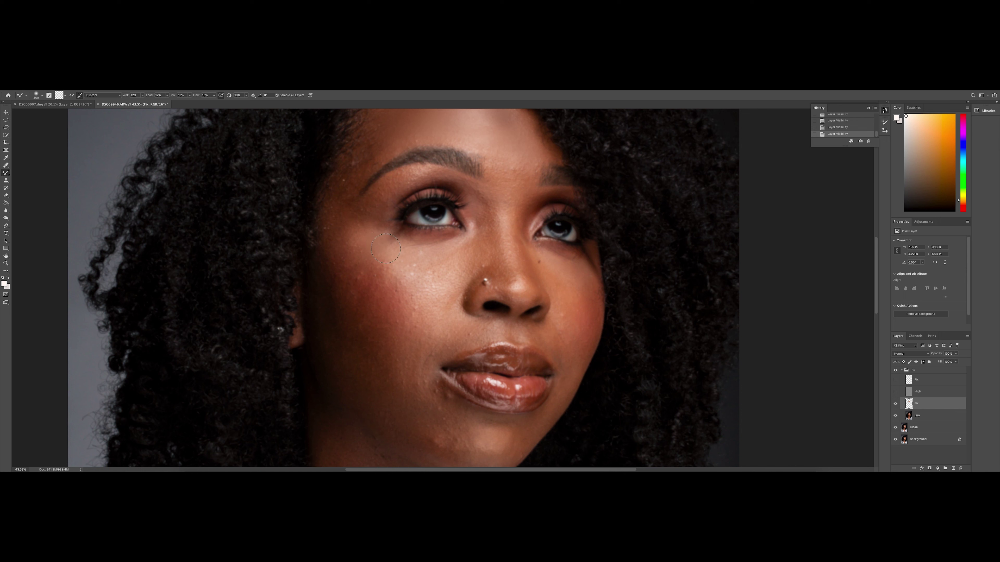
Blend the cheek and the skin under the left eyebrow with progressively smaller brushes
{"action": "mouse_move", "coordinate": [402, 263]}
{"action": "left_mouse_down"}
{"action": "mouse_move", "coordinate": [437, 294]}
{"action": "mouse_move", "coordinate": [407, 271]}
{"action": "left_mouse_up"}
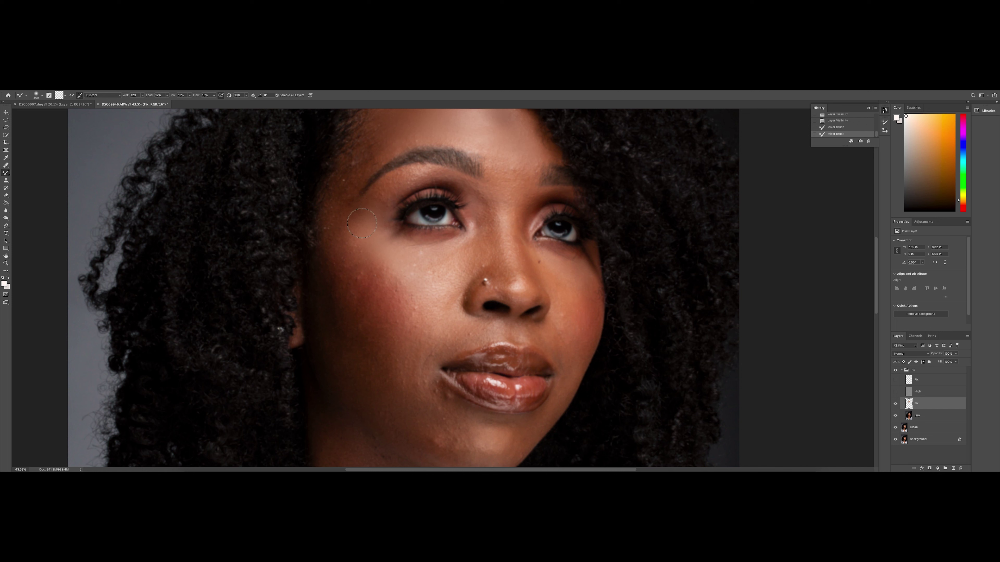
{"action": "mouse_move", "coordinate": [351, 234]}
{"action": "left_mouse_down"}
{"action": "mouse_move", "coordinate": [345, 217]}
{"action": "mouse_move", "coordinate": [366, 206]}
{"action": "mouse_move", "coordinate": [352, 217]}
{"action": "mouse_move", "coordinate": [368, 213]}
{"action": "mouse_move", "coordinate": [364, 220]}
{"action": "mouse_move", "coordinate": [378, 202]}
{"action": "left_mouse_up"}
{"action": "key", "text": "bracketleft"}
{"action": "key", "text": "bracketleft"}
{"action": "mouse_move", "coordinate": [381, 196]}
{"action": "left_mouse_down"}
{"action": "mouse_move", "coordinate": [380, 186]}
{"action": "mouse_move", "coordinate": [408, 174]}
{"action": "mouse_move", "coordinate": [431, 177]}
{"action": "mouse_move", "coordinate": [376, 193]}
{"action": "mouse_move", "coordinate": [410, 175]}
{"action": "mouse_move", "coordinate": [381, 204]}
{"action": "left_mouse_up"}
{"action": "left_click_drag", "start_coordinate": [441, 176], "coordinate": [461, 183]}
{"action": "key", "text": "bracketleft"}
{"action": "key", "text": "bracketleft"}
{"action": "left_click_drag", "start_coordinate": [467, 186], "coordinate": [423, 170]}
{"action": "mouse_move", "coordinate": [382, 190]}
{"action": "left_mouse_down"}
{"action": "mouse_move", "coordinate": [369, 205]}
{"action": "mouse_move", "coordinate": [388, 201]}
{"action": "mouse_move", "coordinate": [379, 209]}
{"action": "mouse_move", "coordinate": [409, 176]}
{"action": "mouse_move", "coordinate": [400, 177]}
{"action": "mouse_move", "coordinate": [369, 207]}
{"action": "mouse_move", "coordinate": [421, 172]}
{"action": "mouse_move", "coordinate": [411, 173]}
{"action": "mouse_move", "coordinate": [441, 175]}
{"action": "left_mouse_up"}
Enlarge the mixer brush and smooth the skin tone across the cheek
{"action": "key", "text": "bracketright"}
{"action": "key", "text": "bracketright"}
{"action": "scroll", "coordinate": [360, 186], "scroll_direction": "down", "scroll_amount": 3}
{"action": "key", "text": "bracketright"}
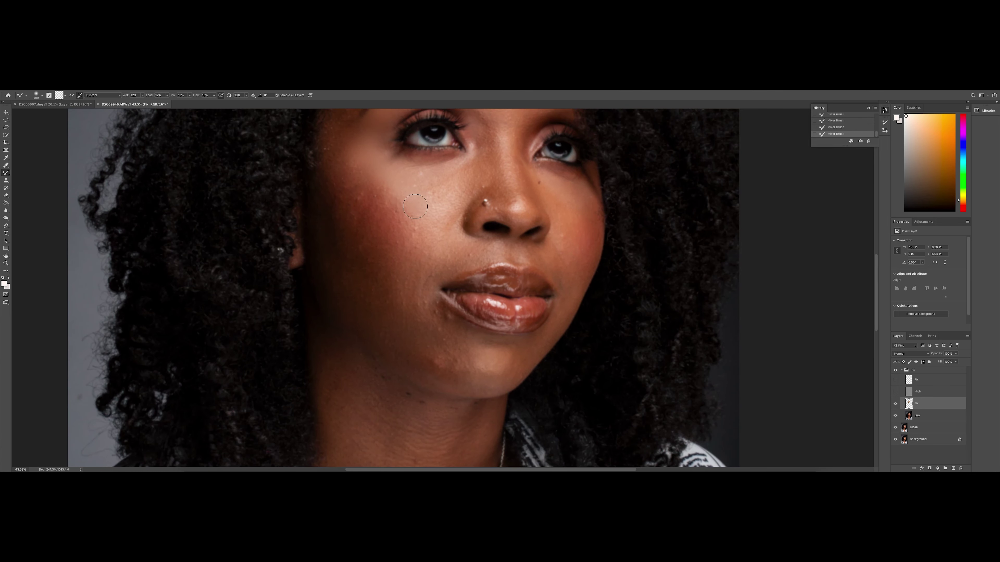
{"action": "mouse_move", "coordinate": [412, 203]}
{"action": "left_mouse_down"}
{"action": "mouse_move", "coordinate": [435, 214]}
{"action": "mouse_move", "coordinate": [411, 282]}
{"action": "mouse_move", "coordinate": [403, 188]}
{"action": "left_mouse_up"}
{"action": "scroll", "coordinate": [377, 171], "scroll_direction": "up", "scroll_amount": 3}
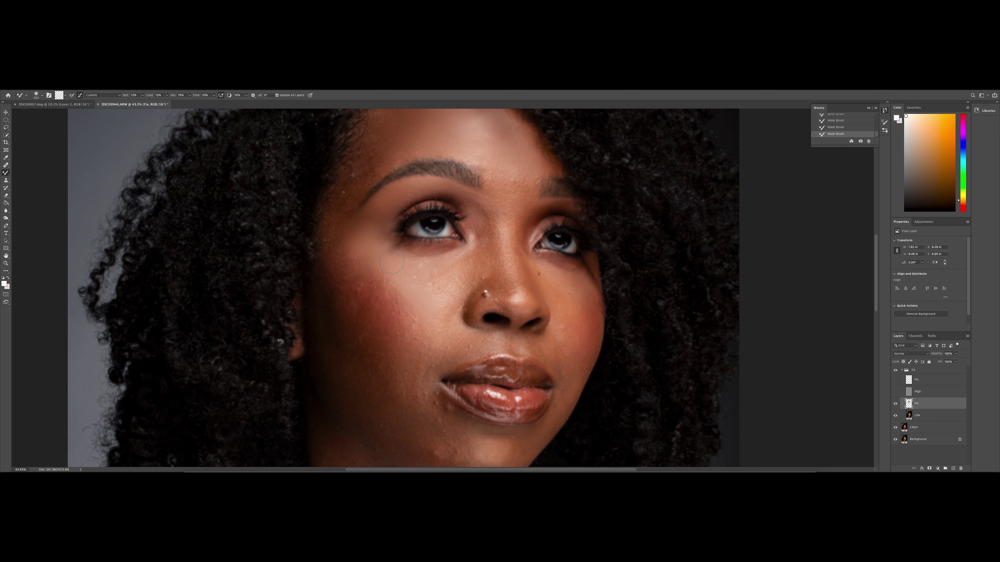
{"action": "scroll", "coordinate": [391, 262], "scroll_direction": "down", "scroll_amount": 2}
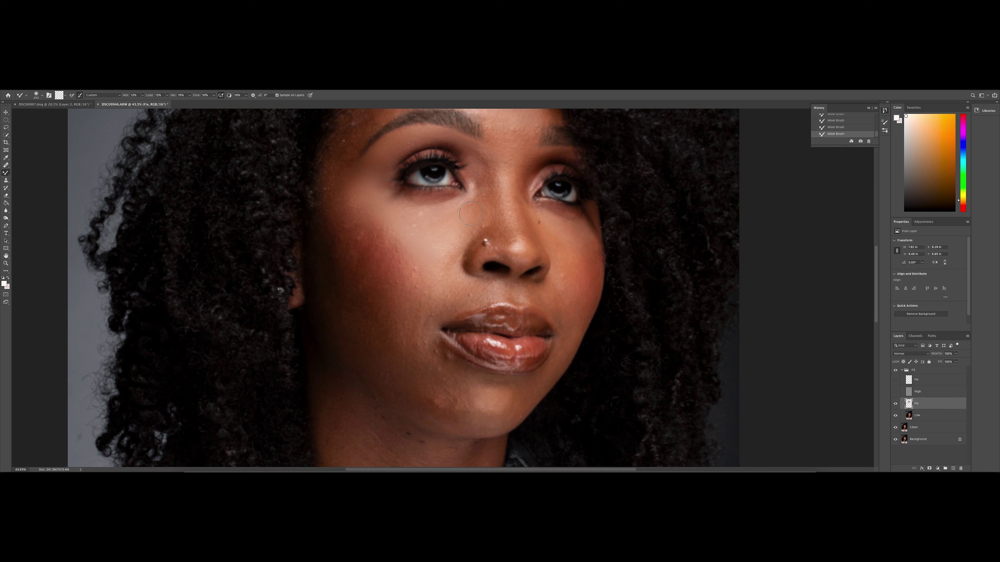
{"action": "key", "text": "bracketright"}
{"action": "key", "text": "bracketright"}
Blend the cheek and upper-cheek skin toward the eye with an enlarged Mixer Brush
{"action": "key", "text": "bracketright"}
{"action": "mouse_move", "coordinate": [350, 212]}
{"action": "left_mouse_down"}
{"action": "mouse_move", "coordinate": [396, 274]}
{"action": "mouse_move", "coordinate": [340, 192]}
{"action": "mouse_move", "coordinate": [363, 243]}
{"action": "mouse_move", "coordinate": [357, 236]}
{"action": "mouse_move", "coordinate": [406, 279]}
{"action": "mouse_move", "coordinate": [369, 244]}
{"action": "mouse_move", "coordinate": [349, 185]}
{"action": "mouse_move", "coordinate": [365, 230]}
{"action": "mouse_move", "coordinate": [408, 273]}
{"action": "mouse_move", "coordinate": [408, 302]}
{"action": "left_mouse_up"}
{"action": "key", "text": "bracketright"}
{"action": "scroll", "coordinate": [396, 255], "scroll_direction": "down", "scroll_amount": 2}
{"action": "mouse_move", "coordinate": [396, 256]}
{"action": "left_mouse_down"}
{"action": "mouse_move", "coordinate": [356, 171]}
{"action": "mouse_move", "coordinate": [414, 246]}
{"action": "mouse_move", "coordinate": [374, 257]}
{"action": "mouse_move", "coordinate": [372, 270]}
{"action": "mouse_move", "coordinate": [364, 260]}
{"action": "mouse_move", "coordinate": [355, 267]}
{"action": "mouse_move", "coordinate": [336, 237]}
{"action": "mouse_move", "coordinate": [363, 311]}
{"action": "mouse_move", "coordinate": [344, 269]}
{"action": "mouse_move", "coordinate": [399, 359]}
{"action": "mouse_move", "coordinate": [368, 328]}
{"action": "mouse_move", "coordinate": [412, 362]}
{"action": "mouse_move", "coordinate": [394, 347]}
{"action": "mouse_move", "coordinate": [365, 262]}
{"action": "mouse_move", "coordinate": [377, 292]}
{"action": "mouse_move", "coordinate": [400, 306]}
{"action": "mouse_move", "coordinate": [357, 261]}
{"action": "mouse_move", "coordinate": [376, 273]}
{"action": "mouse_move", "coordinate": [342, 200]}
{"action": "mouse_move", "coordinate": [350, 239]}
{"action": "mouse_move", "coordinate": [346, 179]}
{"action": "left_mouse_up"}
{"action": "key", "text": "bracketright"}
{"action": "key", "text": "bracketleft"}
{"action": "key", "text": "bracketleft"}
Blend the temple skin beside the eyebrow with a smaller brush, then fit the photo on screen
{"action": "scroll", "coordinate": [349, 184], "scroll_direction": "up", "scroll_amount": 5}
{"action": "key", "text": "bracketleft"}
{"action": "key", "text": "bracketleft"}
{"action": "key", "text": "bracketleft"}
{"action": "key", "text": "bracketleft"}
{"action": "key", "text": "bracketleft"}
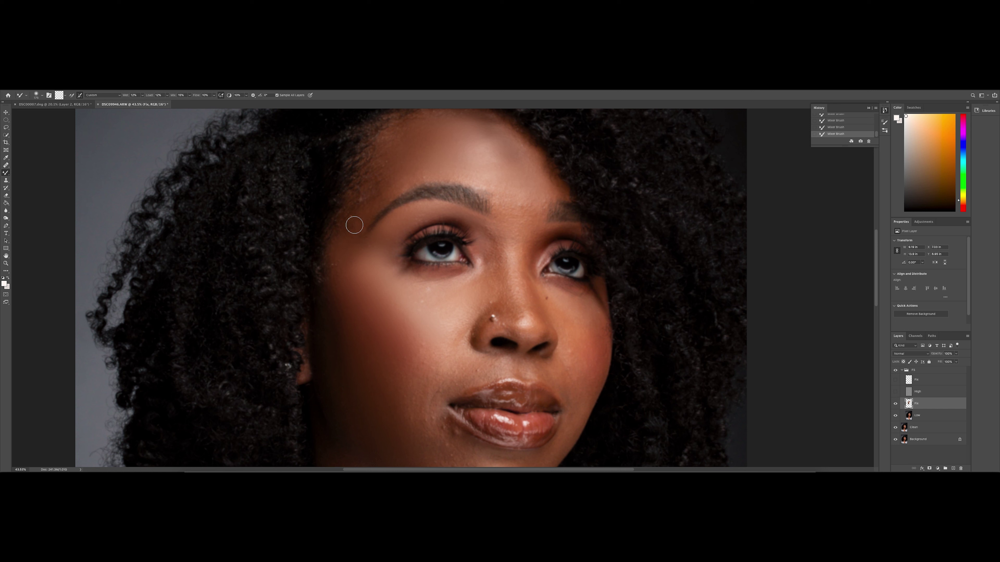
{"action": "key", "text": "bracketright"}
{"action": "key", "text": "bracketright"}
{"action": "key", "text": "bracketright"}
{"action": "key", "text": "bracketleft"}
{"action": "key", "text": "bracketleft"}
{"action": "key", "text": "bracketleft"}
{"action": "scroll", "coordinate": [363, 219], "scroll_direction": "down", "scroll_amount": 1}
{"action": "scroll", "coordinate": [364, 219], "scroll_direction": "left", "scroll_amount": 1}
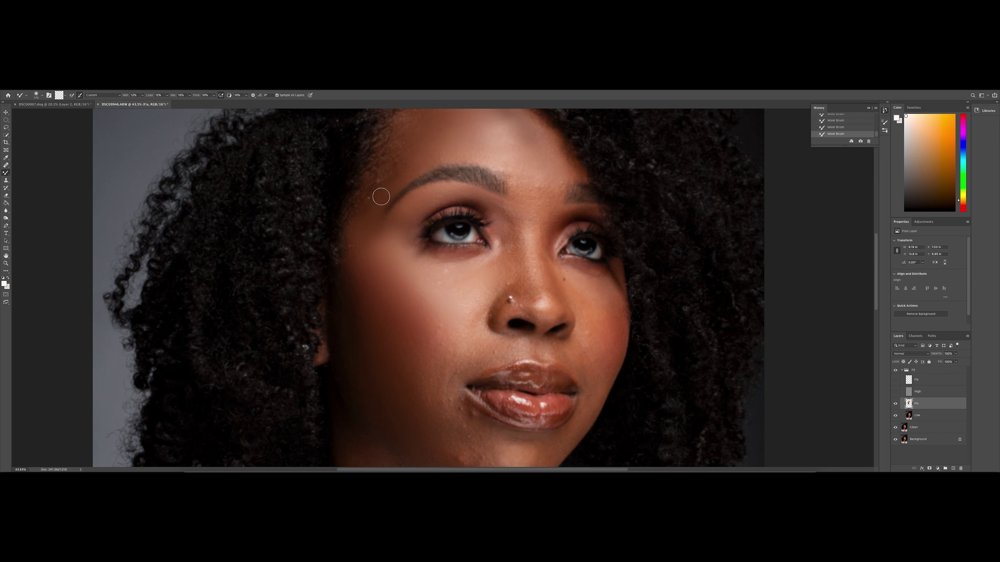
{"action": "scroll", "coordinate": [374, 213], "scroll_direction": "down", "scroll_amount": 2}
{"action": "key", "text": "ctrl+0"}
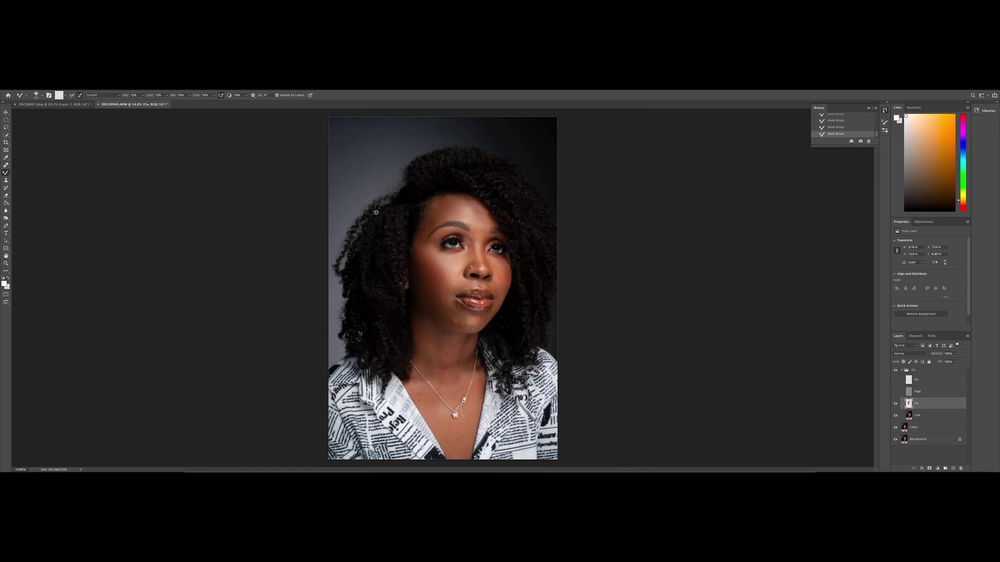
Show the High layer, then toggle the FS group off and on to compare with the original
{"action": "scroll", "coordinate": [484, 273], "scroll_direction": "up", "scroll_amount": 3}
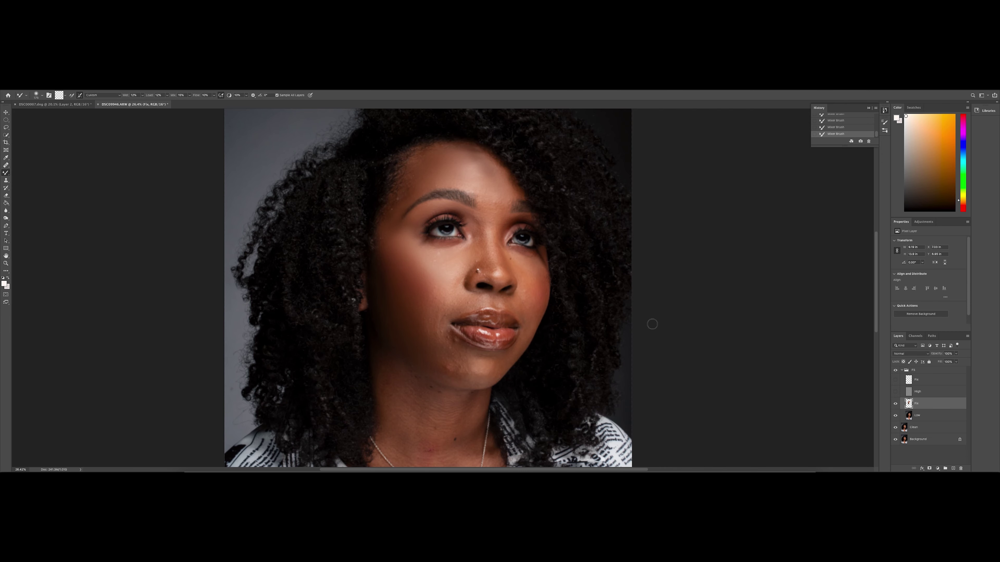
{"action": "left_click", "coordinate": [895, 379]}
{"action": "left_click", "coordinate": [895, 392]}
{"action": "left_click", "coordinate": [896, 370]}
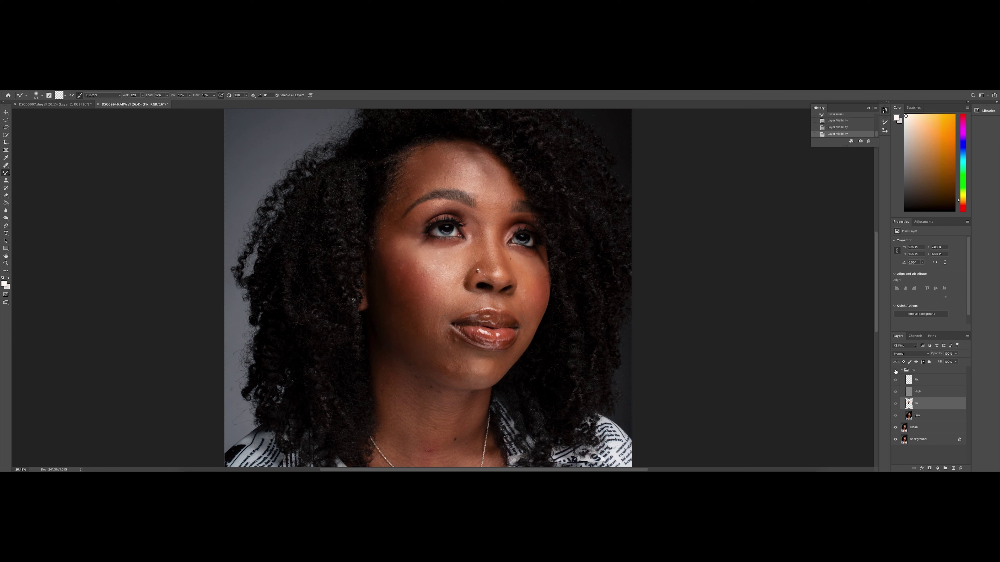
{"action": "left_click", "coordinate": [896, 370]}
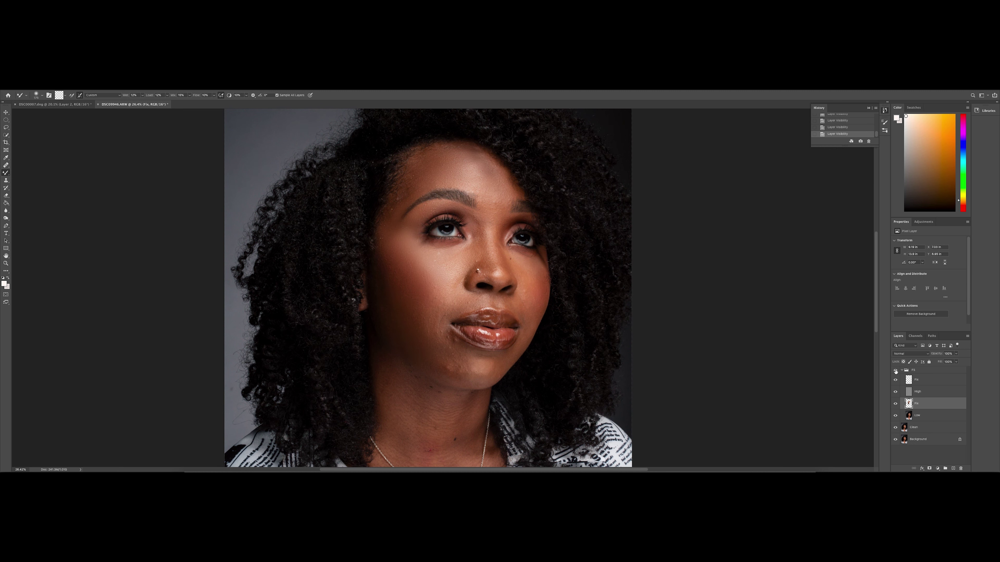
Zoom in and out to inspect the retouched skin
{"action": "scroll", "coordinate": [432, 269], "scroll_direction": "up", "scroll_amount": 8}
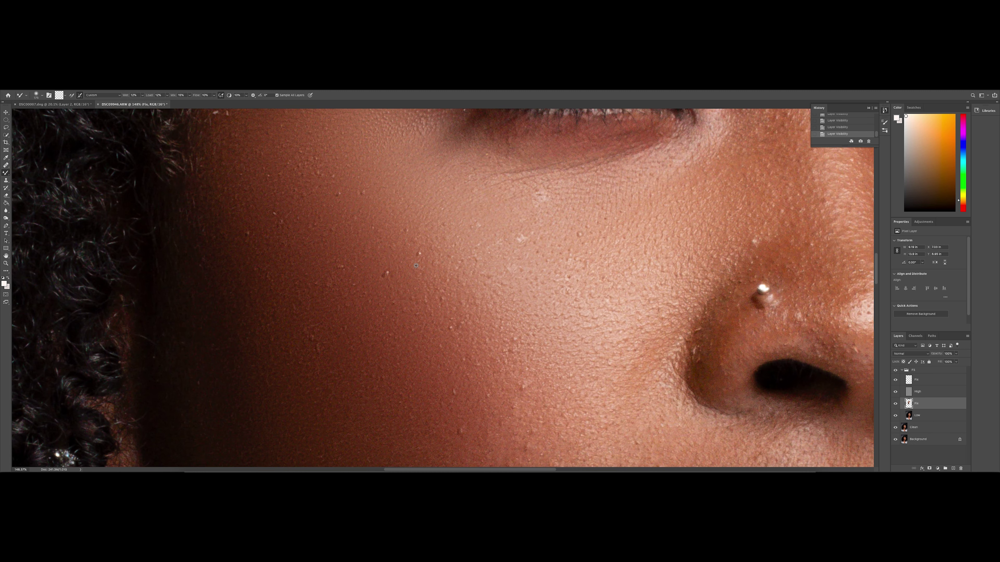
{"action": "scroll", "coordinate": [416, 266], "scroll_direction": "down", "scroll_amount": 3}
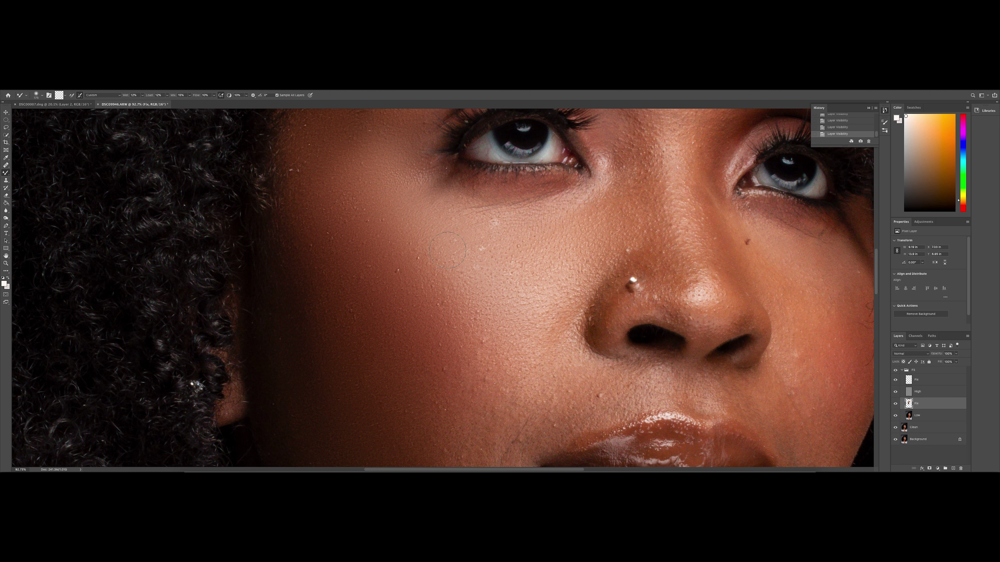
{"action": "scroll", "coordinate": [472, 296], "scroll_direction": "down", "scroll_amount": 6}
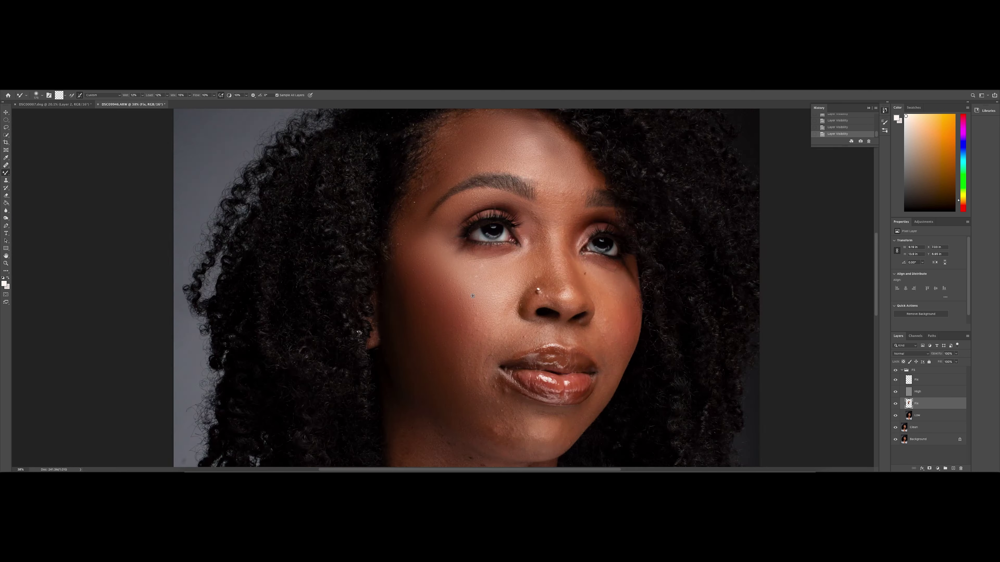
{"action": "scroll", "coordinate": [472, 296], "scroll_direction": "up", "scroll_amount": 3}
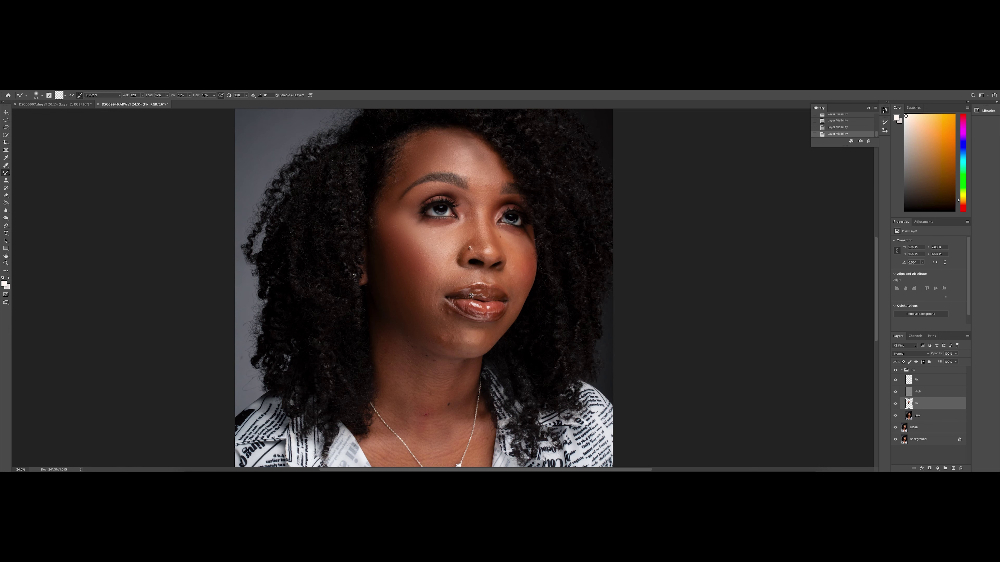
{"action": "scroll", "coordinate": [449, 265], "scroll_direction": "down", "scroll_amount": 2}
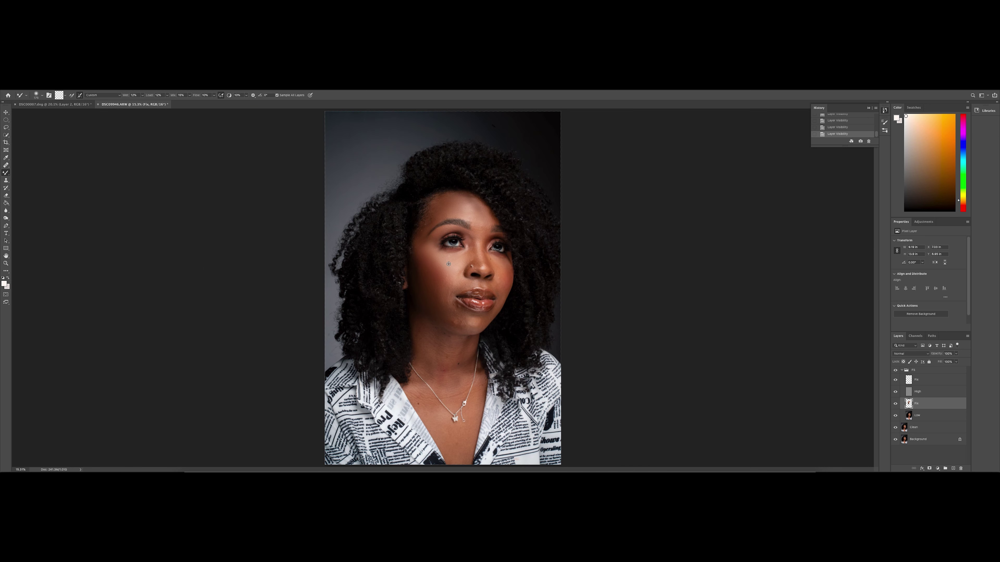
{"action": "scroll", "coordinate": [448, 264], "scroll_direction": "up", "scroll_amount": 2}
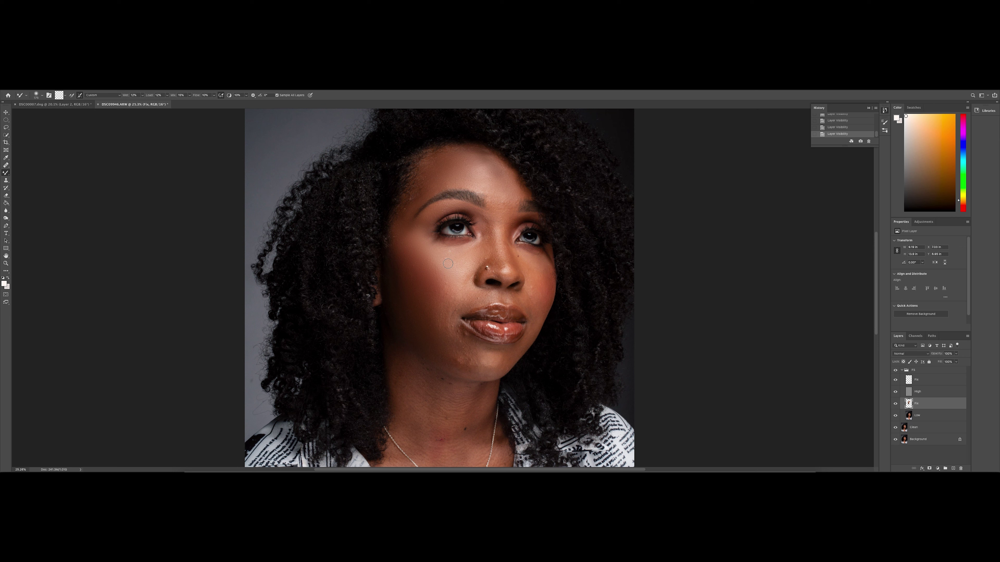
{"action": "scroll", "coordinate": [468, 248], "scroll_direction": "up", "scroll_amount": 3}
Undo a stray blend stroke and hide the top Fix and High layers
{"action": "left_click", "coordinate": [458, 256]}
{"action": "key", "text": "ctrl+z"}
{"action": "left_click_drag", "start_coordinate": [895, 384], "coordinate": [895, 392]}
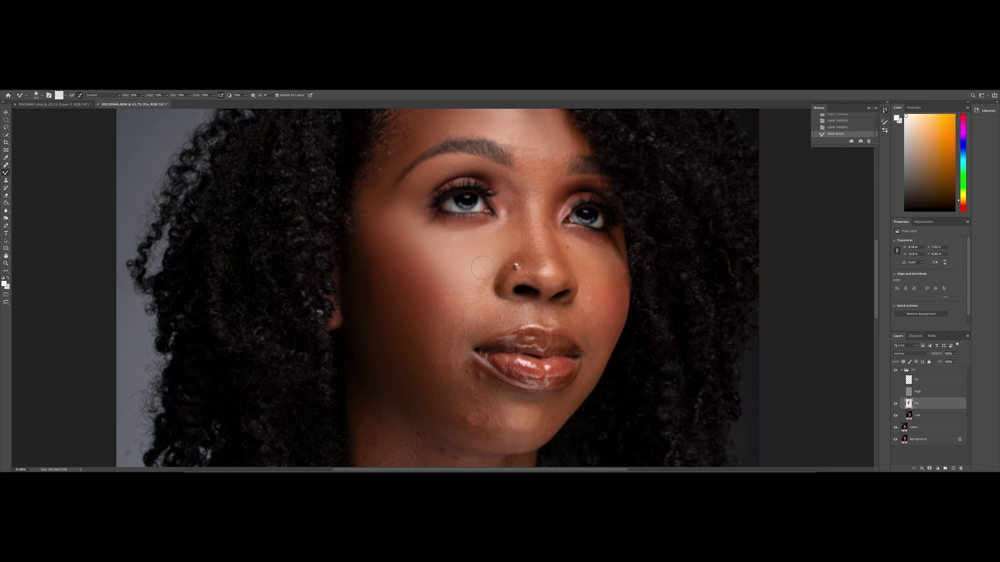
Blend the lower face and chin skin with the brush enlarged to 400, then 600
{"action": "key", "text": "bracketright"}
{"action": "key", "text": "bracketright"}
{"action": "scroll", "coordinate": [481, 273], "scroll_direction": "down", "scroll_amount": 2}
{"action": "mouse_move", "coordinate": [472, 276]}
{"action": "left_mouse_down"}
{"action": "mouse_move", "coordinate": [436, 285]}
{"action": "mouse_move", "coordinate": [453, 268]}
{"action": "mouse_move", "coordinate": [437, 316]}
{"action": "left_mouse_up"}
{"action": "key", "text": "bracketright"}
{"action": "key", "text": "bracketright"}
{"action": "mouse_move", "coordinate": [476, 361]}
{"action": "left_mouse_down"}
{"action": "mouse_move", "coordinate": [446, 346]}
{"action": "mouse_move", "coordinate": [462, 364]}
{"action": "mouse_move", "coordinate": [482, 365]}
{"action": "left_mouse_up"}
{"action": "scroll", "coordinate": [432, 280], "scroll_direction": "down", "scroll_amount": 1}
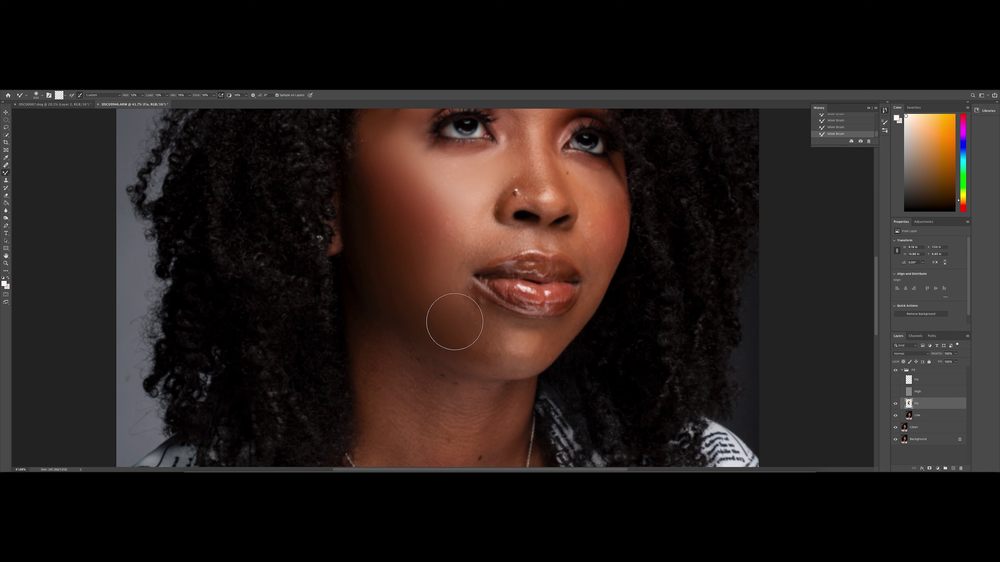
{"action": "mouse_move", "coordinate": [489, 341]}
{"action": "left_mouse_down"}
{"action": "mouse_move", "coordinate": [520, 350]}
{"action": "mouse_move", "coordinate": [488, 342]}
{"action": "left_mouse_up"}
Smooth the cheek right of the nose and along the cheek with a 200–250 px brush
{"action": "key", "text": "bracketleft"}
{"action": "key", "text": "bracketleft"}
{"action": "key", "text": "bracketleft"}
{"action": "key", "text": "bracketleft"}
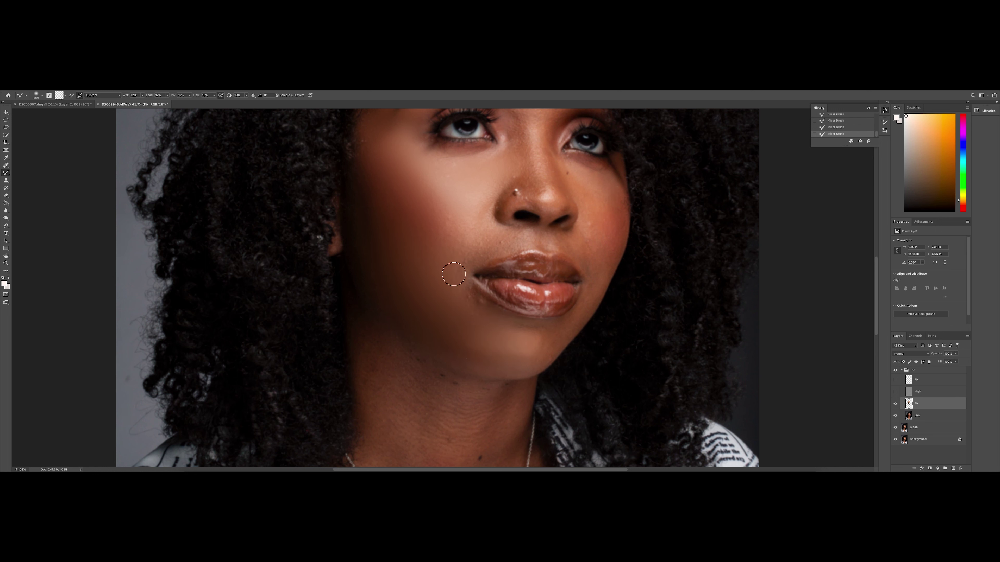
{"action": "scroll", "coordinate": [462, 257], "scroll_direction": "right", "scroll_amount": 3}
{"action": "scroll", "coordinate": [516, 247], "scroll_direction": "up", "scroll_amount": 3}
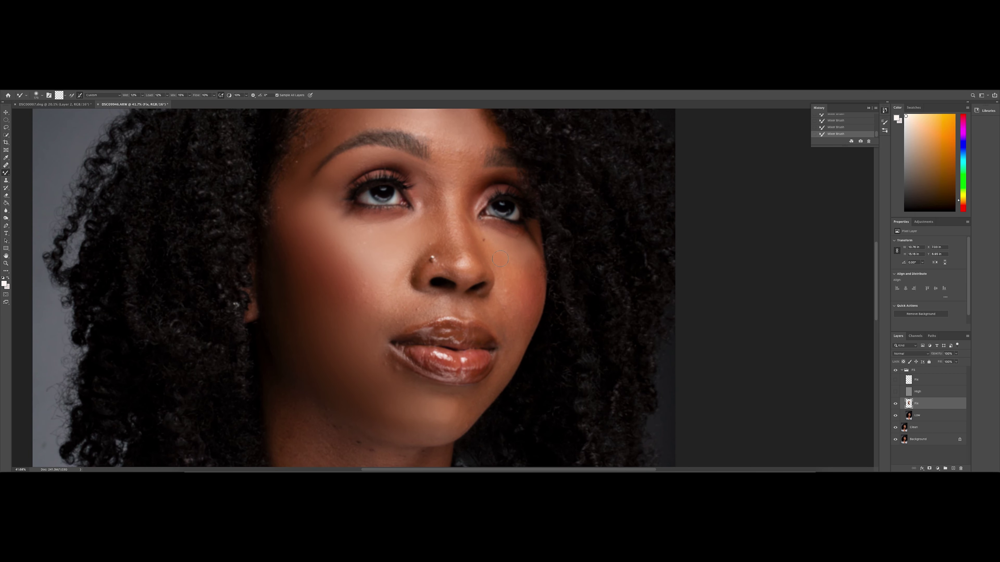
{"action": "left_click_drag", "start_coordinate": [529, 270], "coordinate": [525, 276]}
{"action": "key", "text": "bracketright"}
{"action": "key", "text": "bracketright"}
{"action": "mouse_move", "coordinate": [524, 302]}
{"action": "left_mouse_down"}
{"action": "mouse_move", "coordinate": [512, 284]}
{"action": "mouse_move", "coordinate": [499, 304]}
{"action": "left_mouse_up"}
{"action": "scroll", "coordinate": [406, 210], "scroll_direction": "down", "scroll_amount": 1}
{"action": "scroll", "coordinate": [407, 210], "scroll_direction": "up", "scroll_amount": 5}
{"action": "key", "text": "bracketright"}
{"action": "key", "text": "bracketright"}
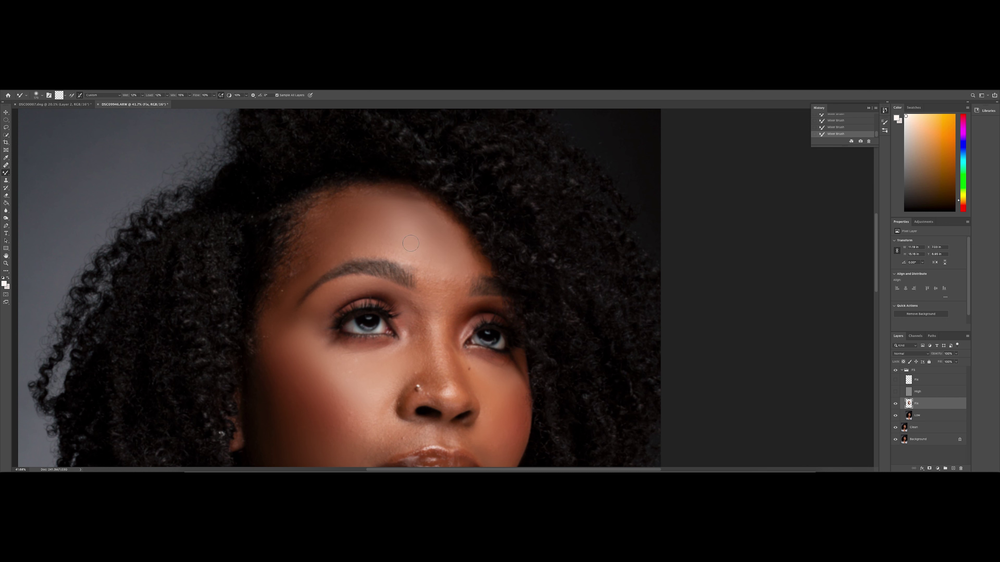
Undo a stroke, then blend forehead skin above the brow and along the hairline
{"action": "scroll", "coordinate": [410, 243], "scroll_direction": "up", "scroll_amount": 4}
{"action": "key", "text": "bracketright"}
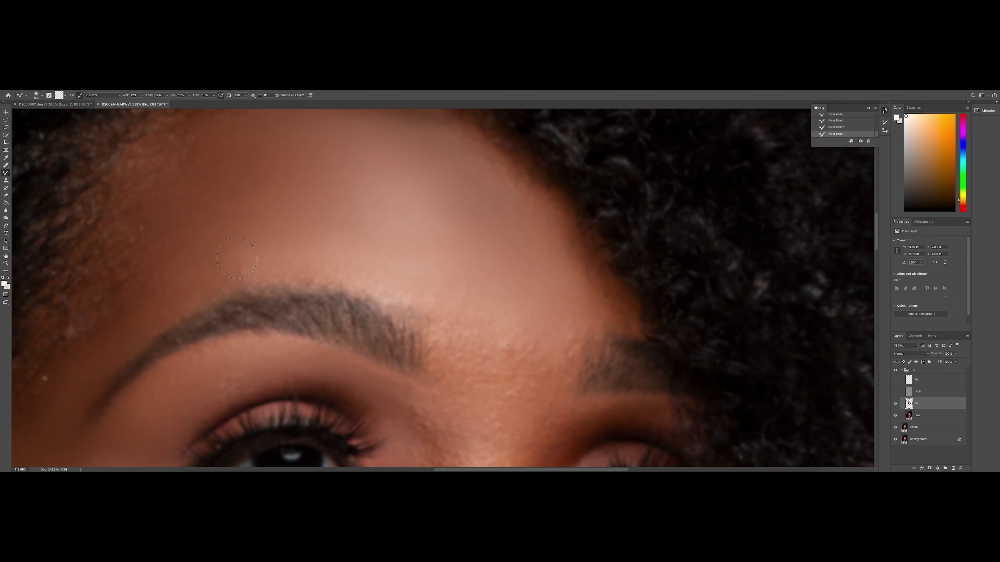
{"action": "key", "text": "ctrl+z"}
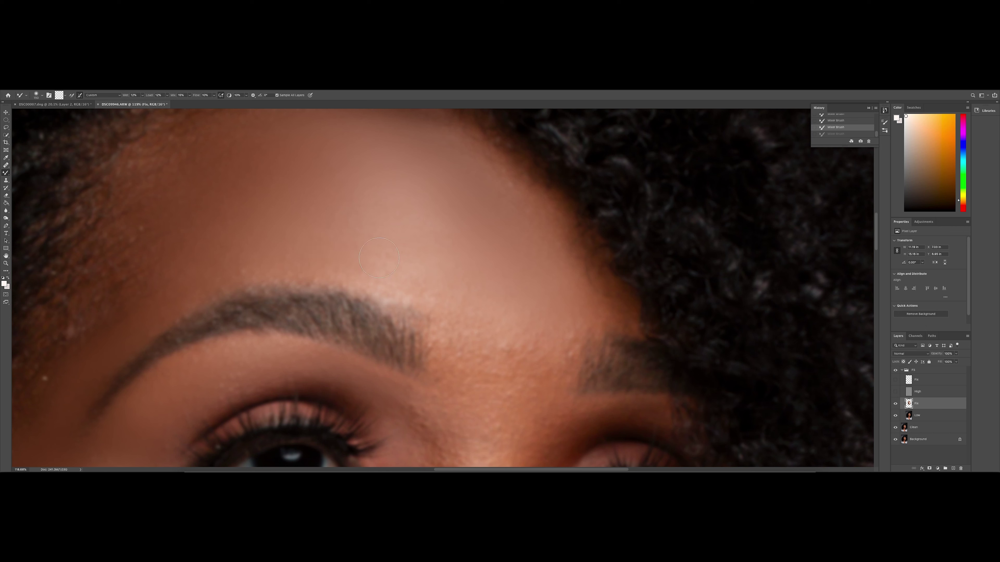
{"action": "left_click_drag", "start_coordinate": [364, 269], "coordinate": [417, 285]}
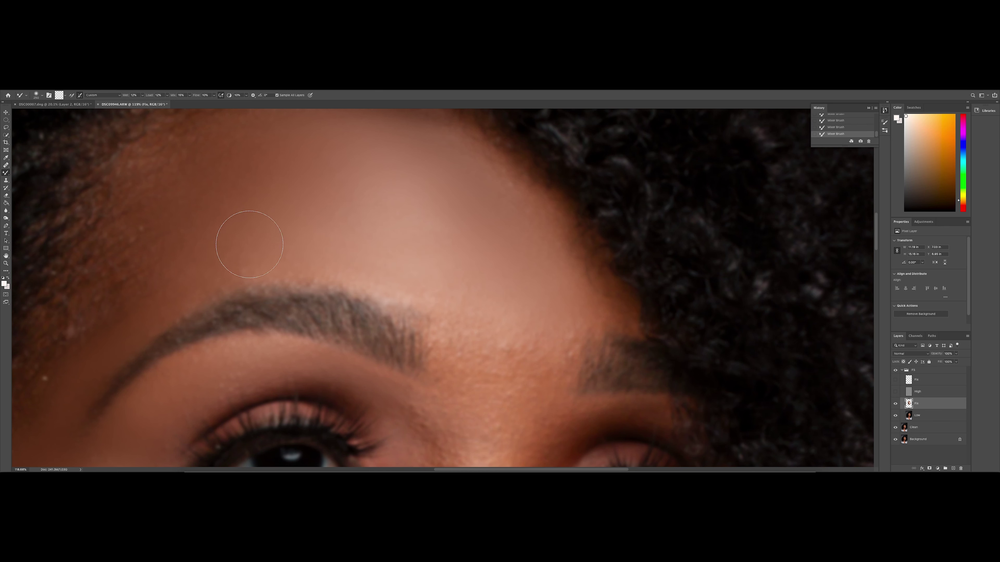
{"action": "mouse_move", "coordinate": [583, 252]}
{"action": "left_mouse_down"}
{"action": "mouse_move", "coordinate": [545, 234]}
{"action": "mouse_move", "coordinate": [522, 193]}
{"action": "mouse_move", "coordinate": [530, 265]}
{"action": "mouse_move", "coordinate": [549, 286]}
{"action": "left_mouse_up"}
{"action": "scroll", "coordinate": [463, 318], "scroll_direction": "down", "scroll_amount": 5}
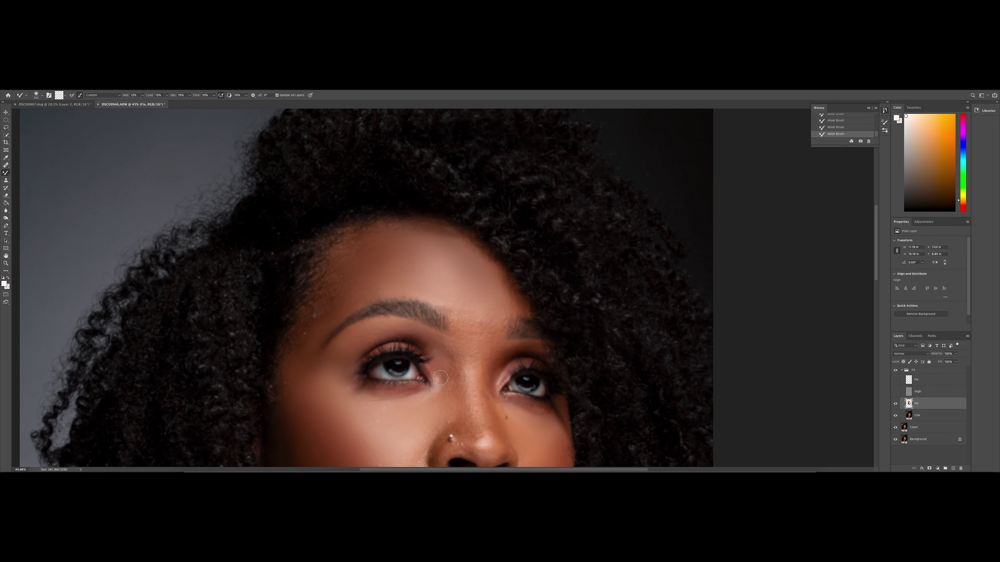
{"action": "key", "text": "bracketright"}
{"action": "key", "text": "bracketright"}
{"action": "key", "text": "bracketleft"}
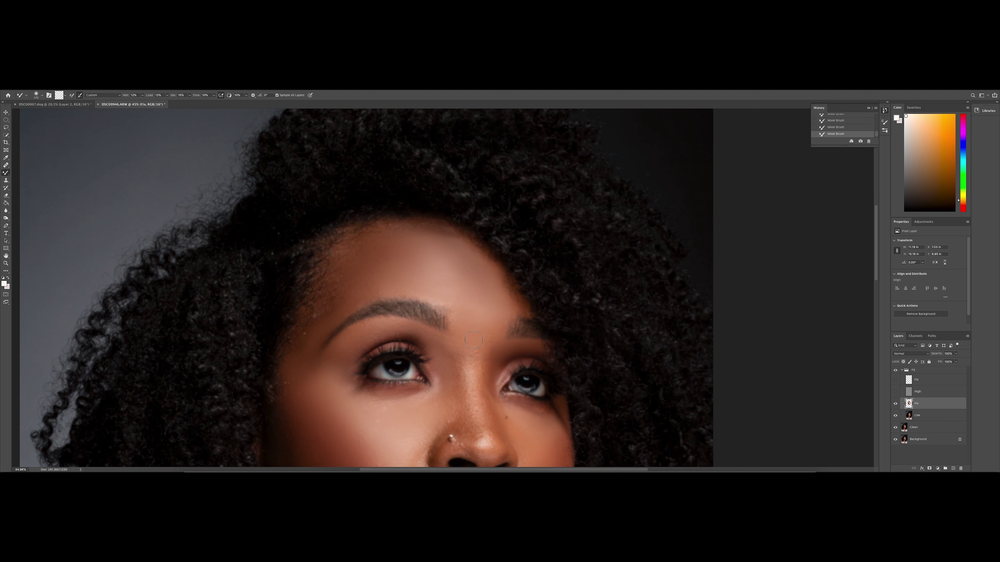
{"action": "scroll", "coordinate": [489, 322], "scroll_direction": "down", "scroll_amount": 5}
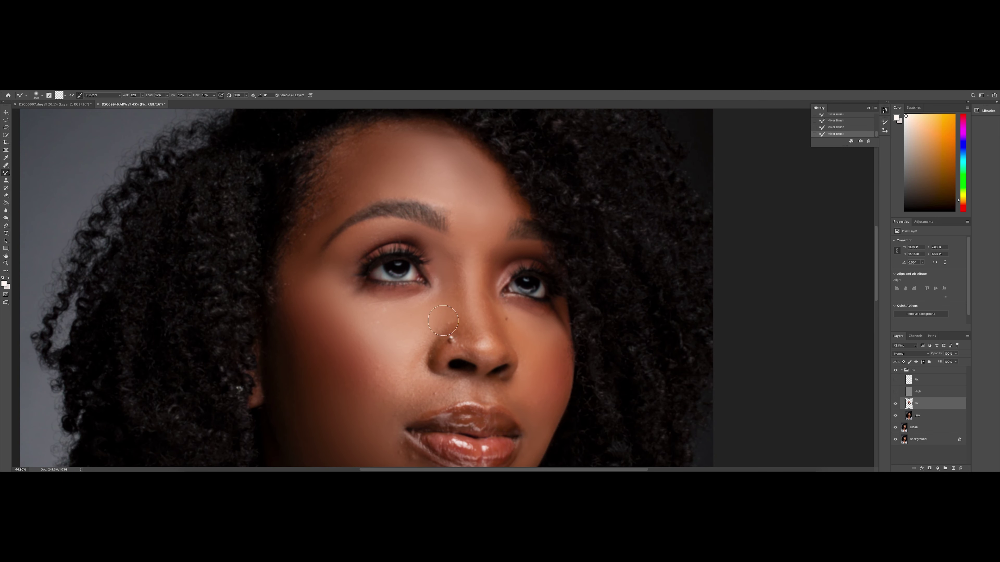
Set the Mixer Brush to 300 px and shift the face slightly up in view
{"action": "key", "text": "bracketright"}
{"action": "key", "text": "bracketleft"}
{"action": "key", "text": "bracketleft"}
{"action": "key", "text": "bracketright"}
{"action": "key", "text": "bracketright"}
{"action": "key", "text": "bracketright"}
{"action": "key", "text": "bracketright"}
{"action": "scroll", "coordinate": [444, 317], "scroll_direction": "left", "scroll_amount": 3}
{"action": "key", "text": "bracketright"}
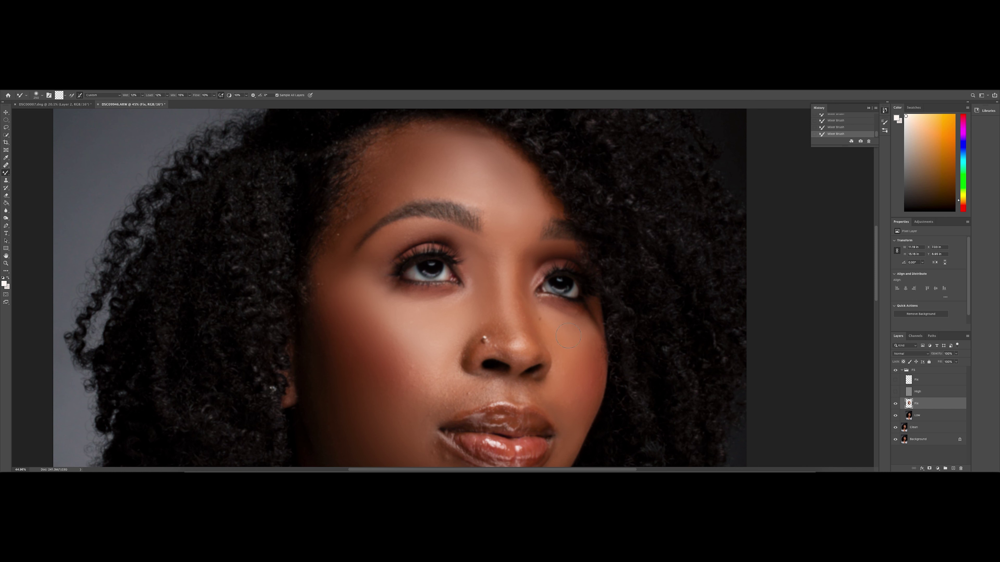
{"action": "mouse_move", "coordinate": [565, 349]}
{"action": "left_mouse_down"}
{"action": "mouse_move", "coordinate": [565, 228]}
{"action": "mouse_move", "coordinate": [561, 330]}
{"action": "left_mouse_up"}
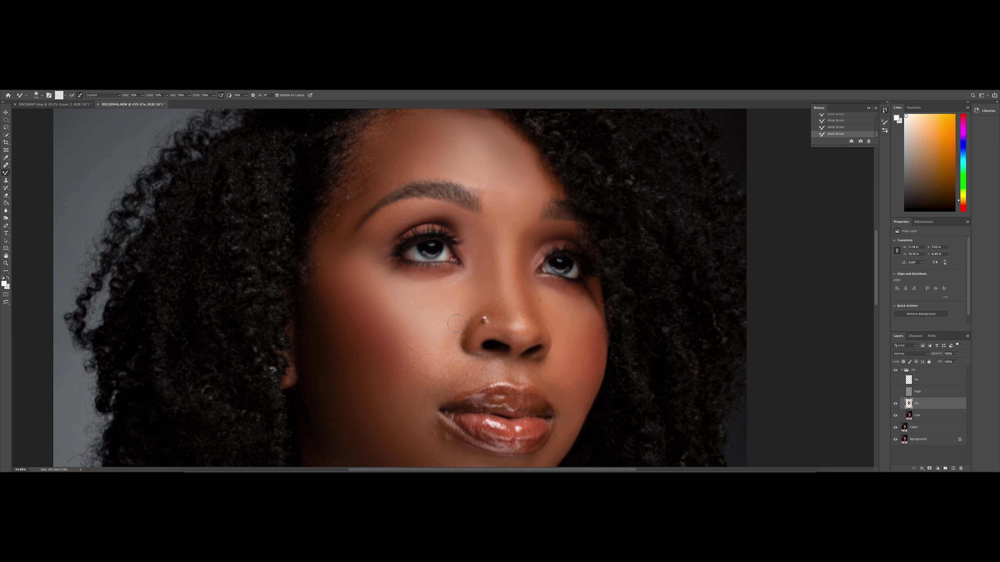
Smooth the right cheek and the skin beside the lip corner, then fit the portrait
{"action": "key", "text": "bracketleft"}
{"action": "key", "text": "bracketleft"}
{"action": "key", "text": "bracketright"}
{"action": "key", "text": "bracketright"}
{"action": "key", "text": "bracketright"}
{"action": "key", "text": "bracketright"}
{"action": "key", "text": "bracketright"}
{"action": "key", "text": "bracketleft"}
{"action": "key", "text": "bracketleft"}
{"action": "key", "text": "bracketleft"}
{"action": "key", "text": "bracketleft"}
{"action": "key", "text": "bracketleft"}
{"action": "key", "text": "bracketleft"}
{"action": "key", "text": "bracketleft"}
{"action": "key", "text": "bracketright"}
{"action": "key", "text": "bracketright"}
{"action": "mouse_move", "coordinate": [584, 352]}
{"action": "left_mouse_down"}
{"action": "mouse_move", "coordinate": [565, 379]}
{"action": "mouse_move", "coordinate": [582, 317]}
{"action": "left_mouse_up"}
{"action": "mouse_move", "coordinate": [431, 398]}
{"action": "left_mouse_down"}
{"action": "mouse_move", "coordinate": [421, 401]}
{"action": "mouse_move", "coordinate": [437, 400]}
{"action": "left_mouse_up"}
{"action": "scroll", "coordinate": [460, 375], "scroll_direction": "up", "scroll_amount": 5}
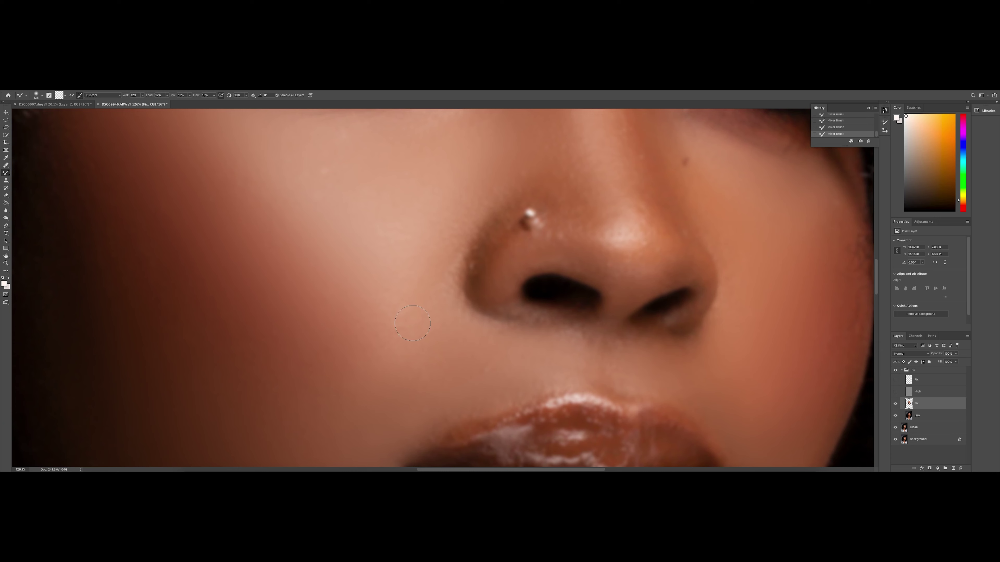
{"action": "key", "text": "ctrl+0"}
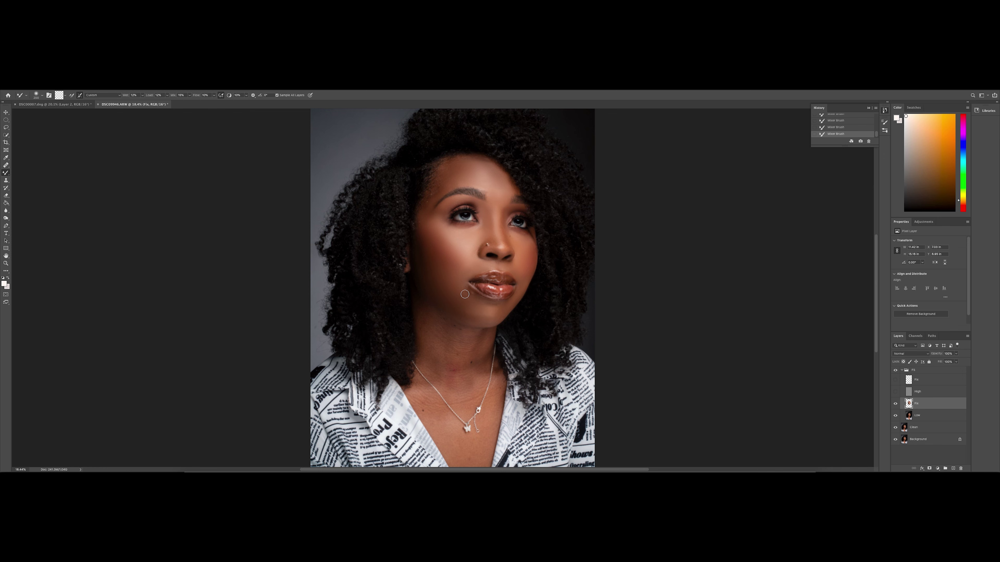
Check the lips up close, then raise the Mixer Brush size to 800 px
{"action": "scroll", "coordinate": [465, 295], "scroll_direction": "up", "scroll_amount": 3}
{"action": "scroll", "coordinate": [465, 295], "scroll_direction": "up", "scroll_amount": 2}
{"action": "key", "text": "bracketleft"}
{"action": "key", "text": "bracketleft"}
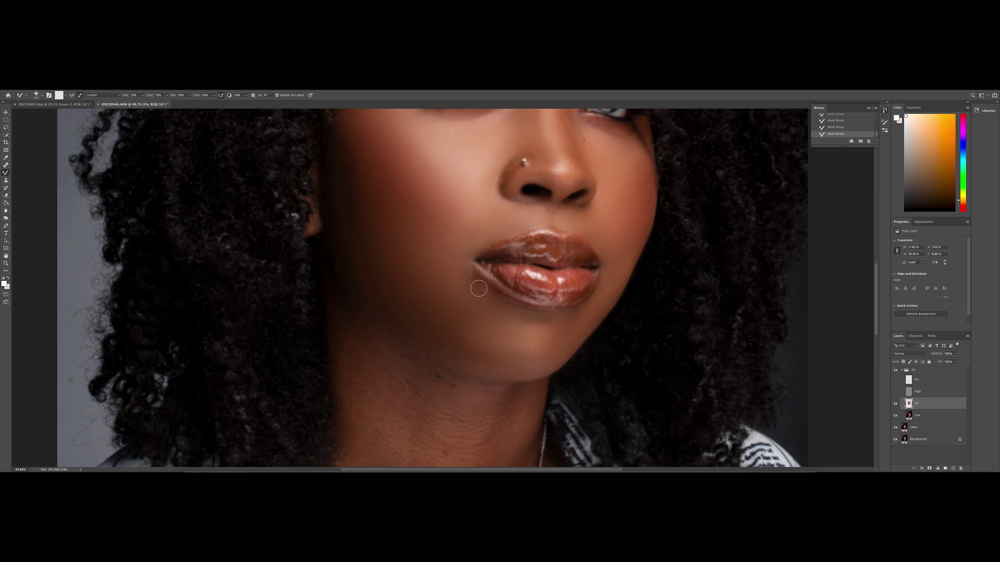
{"action": "key", "text": "bracketright"}
{"action": "key", "text": "bracketright"}
{"action": "key", "text": "bracketright"}
{"action": "key", "text": "bracketright"}
{"action": "key", "text": "bracketright"}
{"action": "key", "text": "bracketleft"}
{"action": "scroll", "coordinate": [497, 336], "scroll_direction": "down", "scroll_amount": 6}
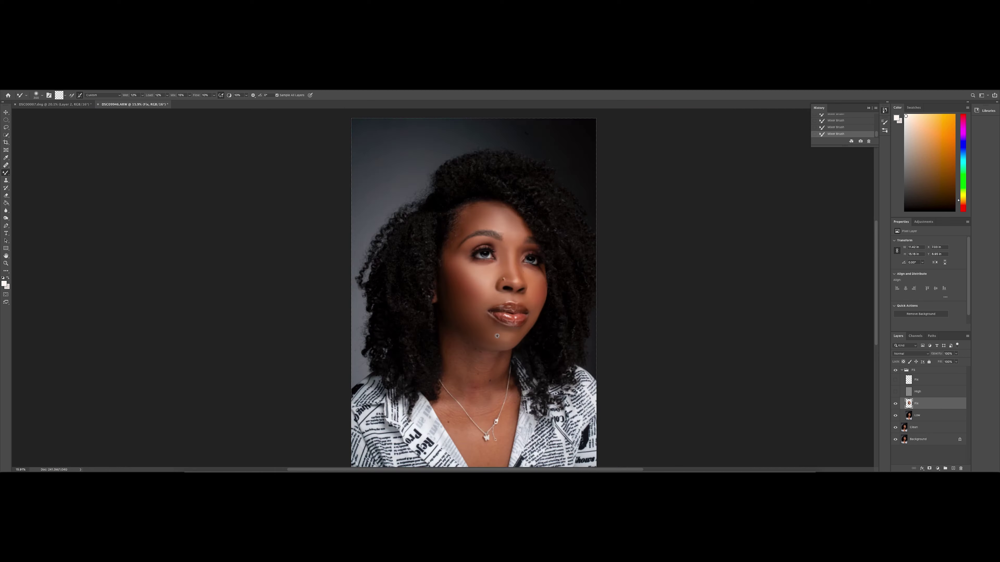
{"action": "scroll", "coordinate": [468, 344], "scroll_direction": "up", "scroll_amount": 2}
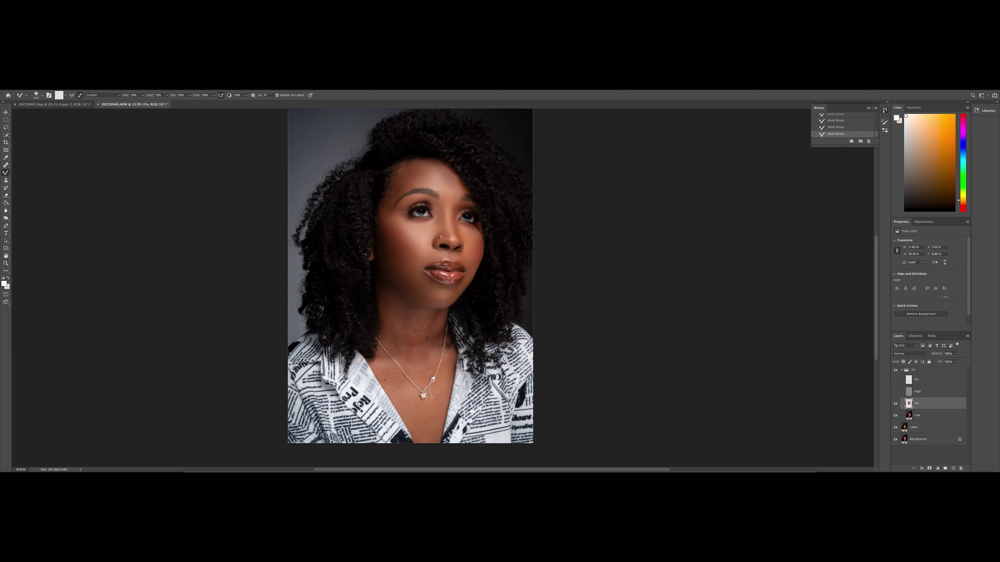
{"action": "key", "text": "bracketright"}
{"action": "key", "text": "bracketright"}
{"action": "key", "text": "bracketleft"}
Blend the skin tone across the neck and jaw with a 400–500 px brush
{"action": "left_click_drag", "start_coordinate": [393, 306], "coordinate": [403, 332]}
{"action": "key", "text": "bracketleft"}
{"action": "key", "text": "bracketleft"}
{"action": "left_click_drag", "start_coordinate": [393, 306], "coordinate": [391, 297]}
{"action": "key", "text": "bracketleft"}
Blend the neck skin down toward the pendant with a 600 px brush
{"action": "key", "text": "bracketright"}
{"action": "key", "text": "bracketright"}
{"action": "left_click_drag", "start_coordinate": [389, 326], "coordinate": [392, 347]}
{"action": "left_click_drag", "start_coordinate": [389, 304], "coordinate": [413, 316]}
{"action": "key", "text": "bracketright"}
{"action": "key", "text": "bracketleft"}
{"action": "key", "text": "bracketleft"}
{"action": "key", "text": "bracketleft"}
{"action": "key", "text": "bracketleft"}
{"action": "key", "text": "bracketleft"}
{"action": "key", "text": "bracketleft"}
{"action": "key", "text": "bracketright"}
{"action": "scroll", "coordinate": [397, 388], "scroll_direction": "down", "scroll_amount": 3}
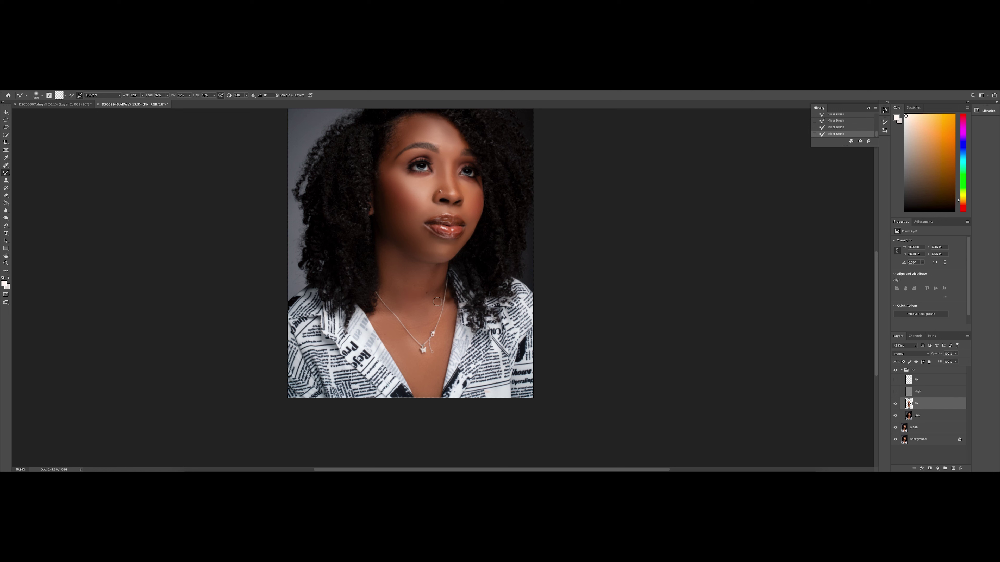
{"action": "scroll", "coordinate": [419, 260], "scroll_direction": "up", "scroll_amount": 3}
{"action": "key", "text": "bracketright"}
{"action": "key", "text": "bracketright"}
{"action": "key", "text": "bracketright"}
{"action": "key", "text": "bracketright"}
{"action": "key", "text": "bracketright"}
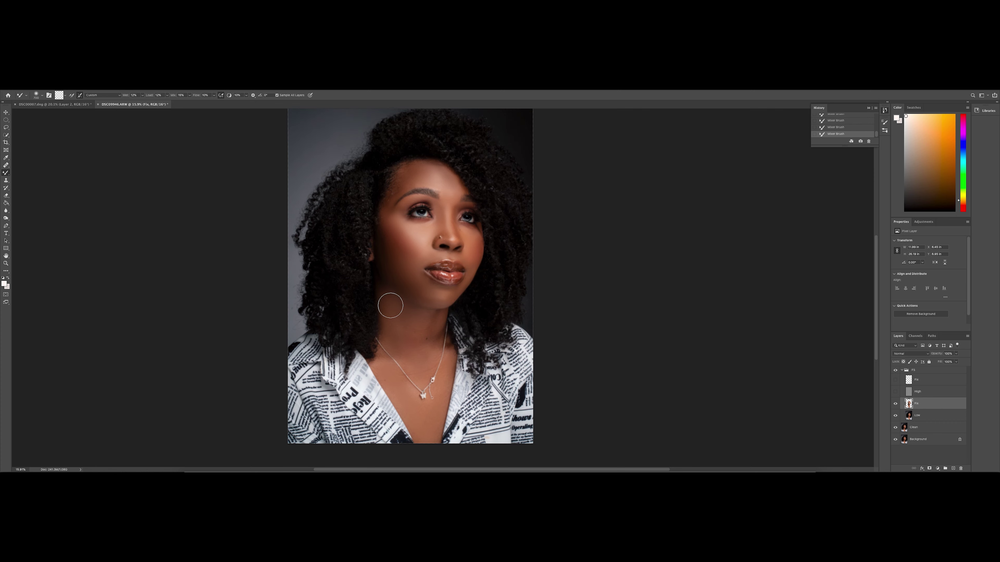
{"action": "key", "text": "bracketleft"}
{"action": "left_click_drag", "start_coordinate": [390, 303], "coordinate": [429, 398]}
Smooth a small patch of forehead skin with a 300 px brush
{"action": "scroll", "coordinate": [413, 343], "scroll_direction": "up", "scroll_amount": 2}
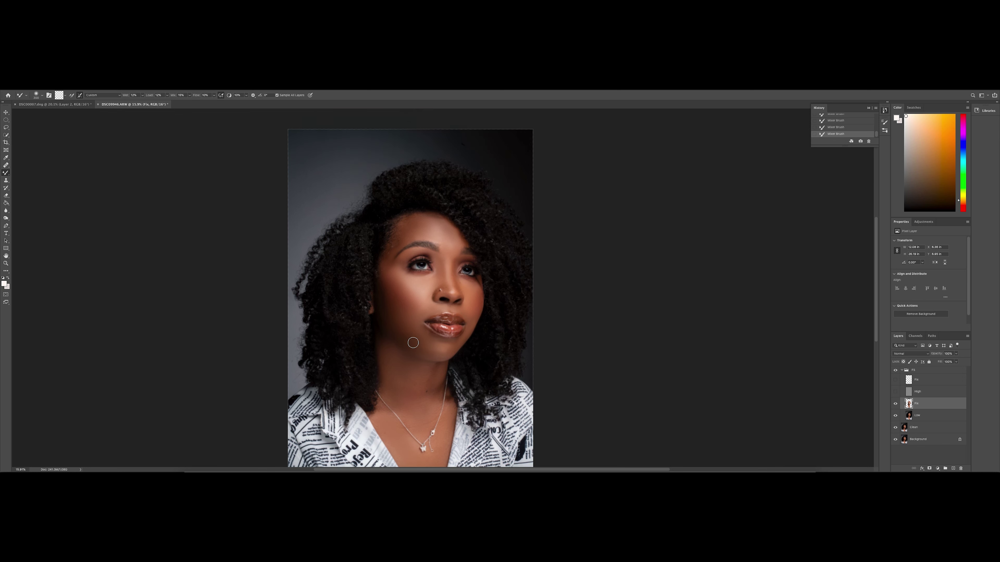
{"action": "scroll", "coordinate": [413, 343], "scroll_direction": "down", "scroll_amount": 1}
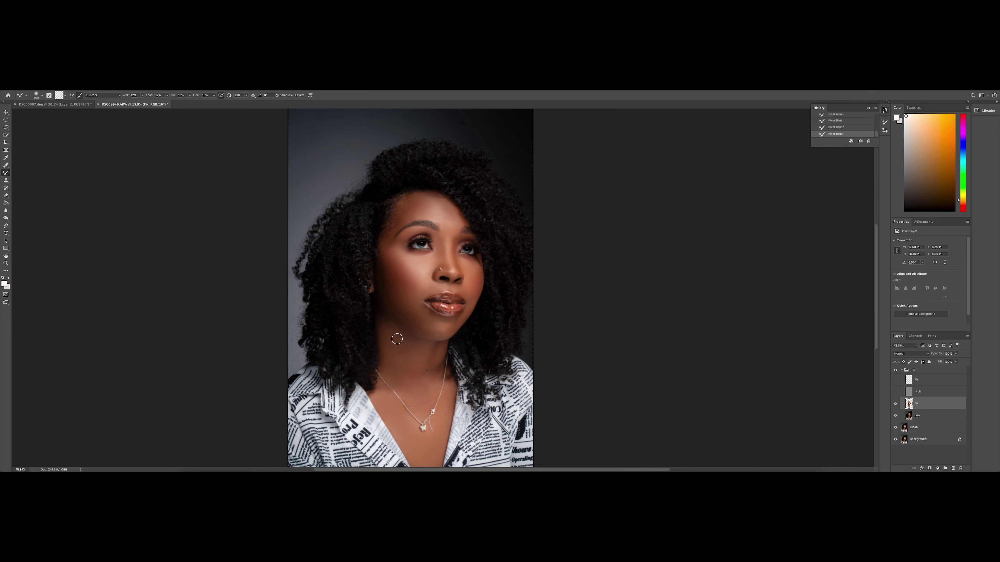
{"action": "key", "text": "bracketright"}
{"action": "key", "text": "bracketright"}
{"action": "key", "text": "bracketleft"}
{"action": "key", "text": "bracketleft"}
{"action": "left_click_drag", "start_coordinate": [418, 210], "coordinate": [420, 214]}
{"action": "scroll", "coordinate": [443, 210], "scroll_direction": "down", "scroll_amount": 3}
{"action": "scroll", "coordinate": [443, 210], "scroll_direction": "up", "scroll_amount": 4}
{"action": "scroll", "coordinate": [443, 209], "scroll_direction": "down", "scroll_amount": 4}
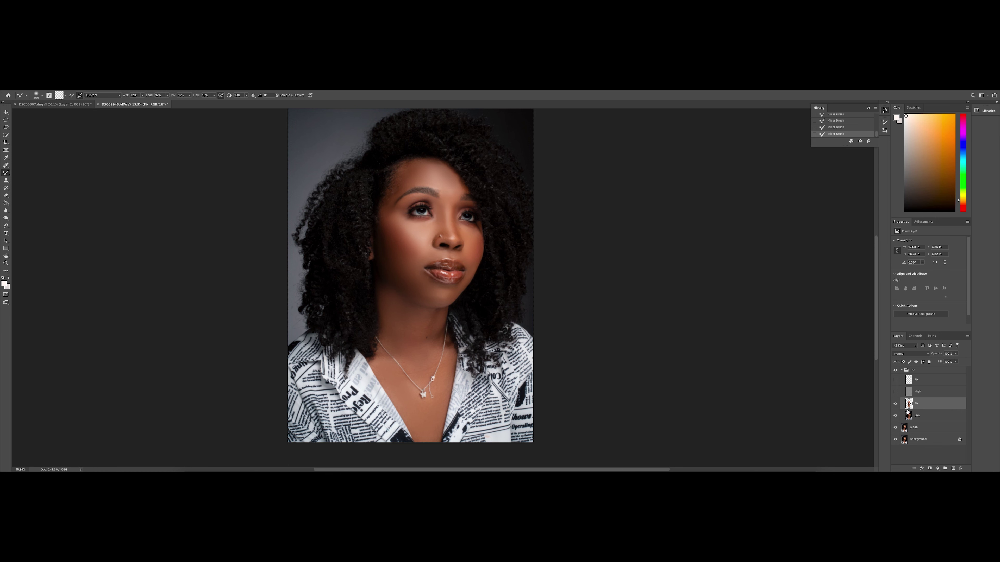
Make the top Fix layer visible and select it for editing
{"action": "left_click", "coordinate": [895, 381]}
{"action": "left_click", "coordinate": [936, 380]}
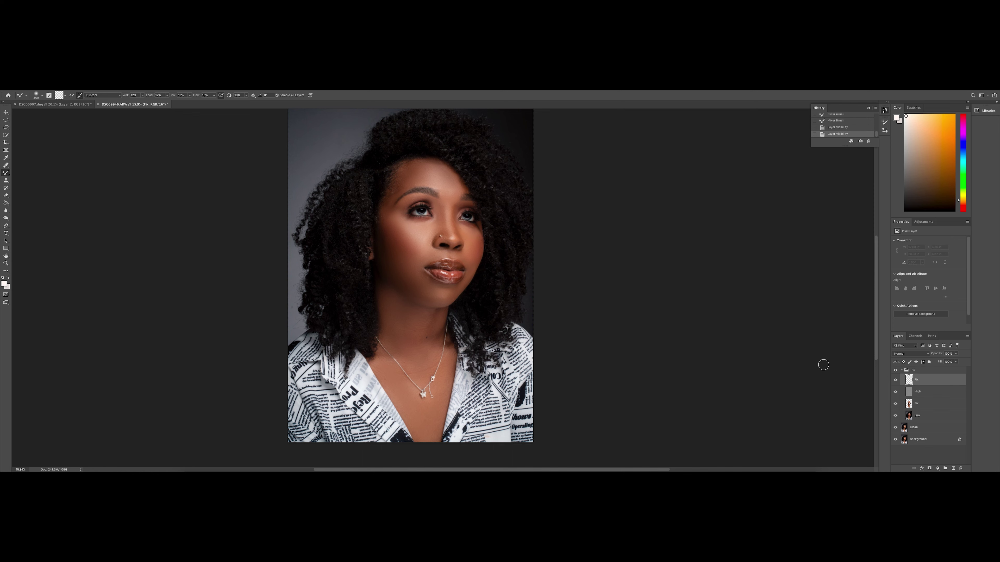
{"action": "scroll", "coordinate": [421, 224], "scroll_direction": "up", "scroll_amount": 5}
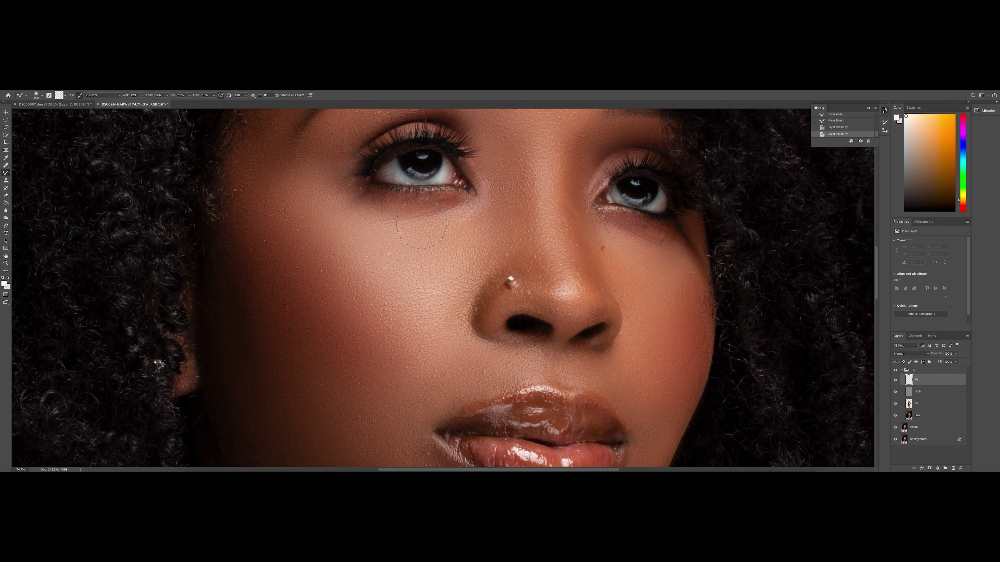
{"action": "scroll", "coordinate": [421, 223], "scroll_direction": "down", "scroll_amount": 8}
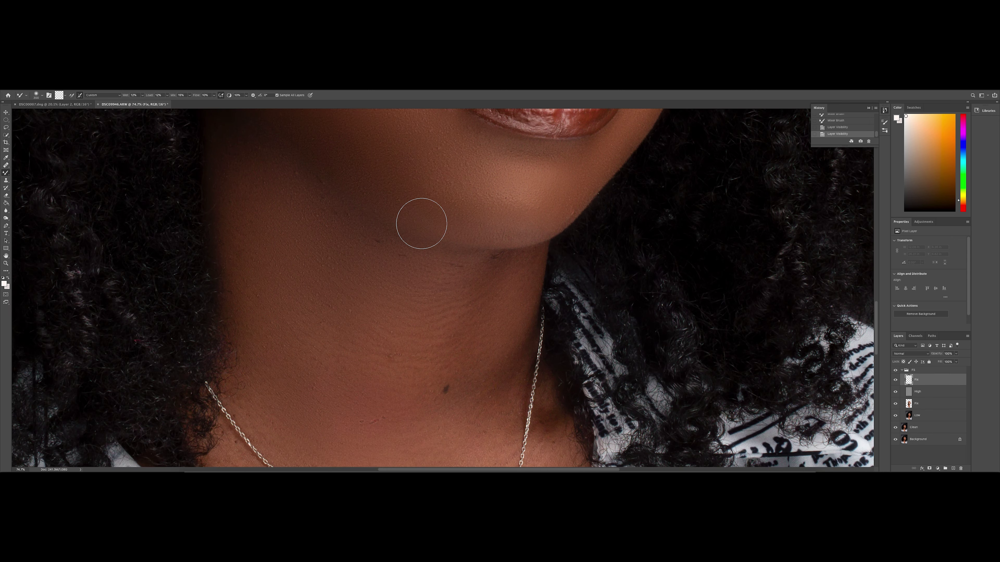
{"action": "scroll", "coordinate": [421, 224], "scroll_direction": "down", "scroll_amount": 10}
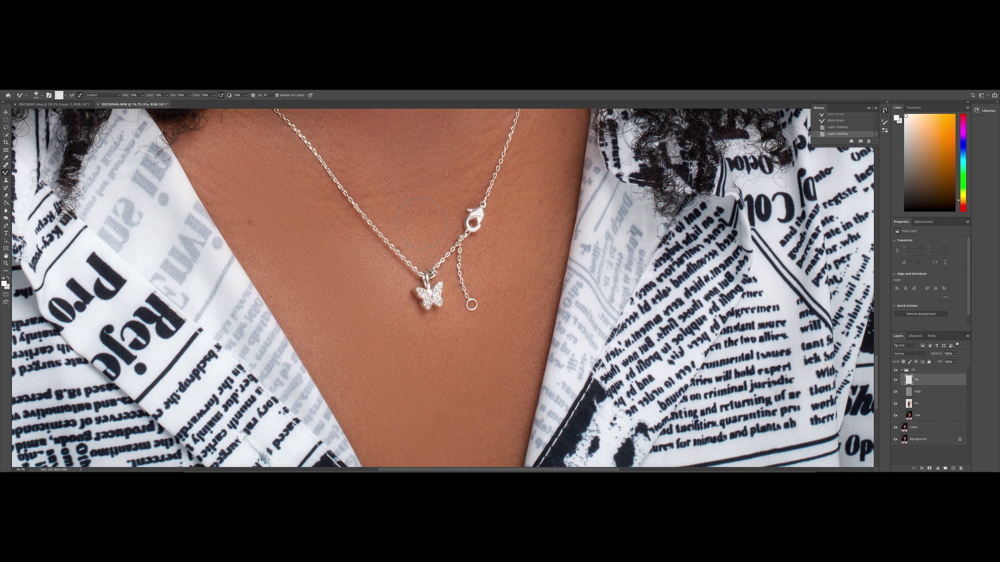
{"action": "scroll", "coordinate": [422, 223], "scroll_direction": "up", "scroll_amount": 12}
Zoom and pan around the portrait to inspect the retouched skin
{"action": "scroll", "coordinate": [421, 223], "scroll_direction": "down", "scroll_amount": 5}
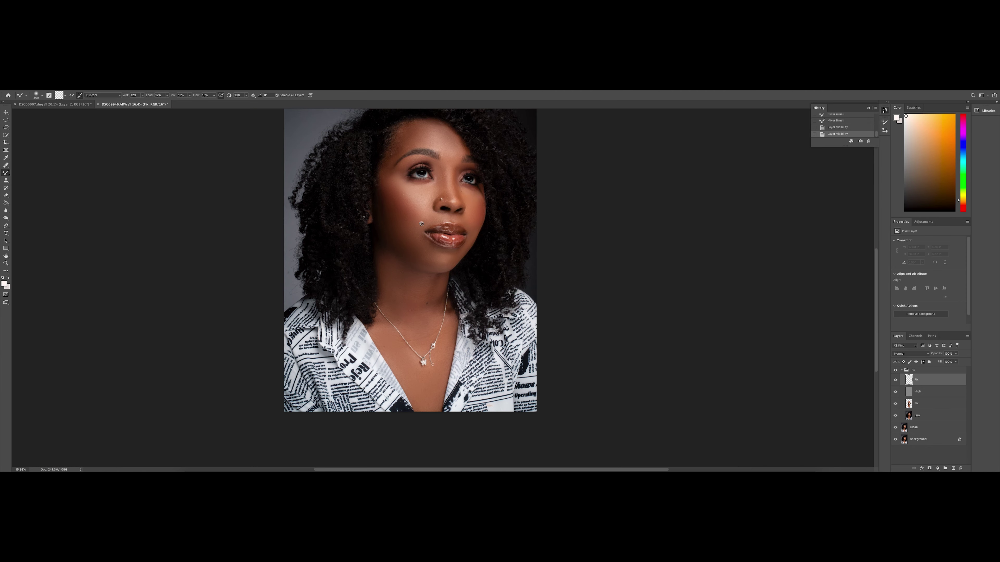
{"action": "scroll", "coordinate": [421, 224], "scroll_direction": "up", "scroll_amount": 2}
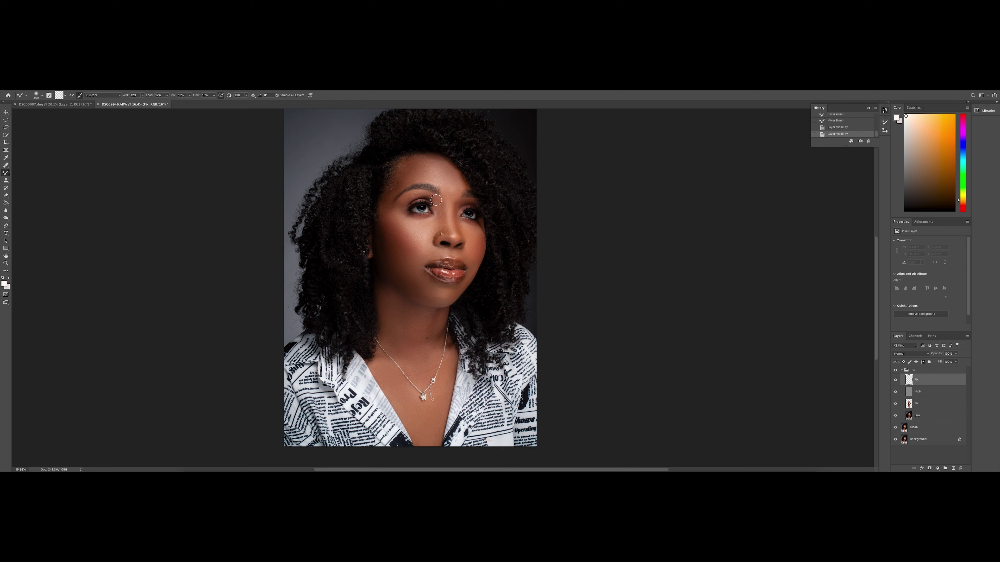
{"action": "scroll", "coordinate": [436, 200], "scroll_direction": "up", "scroll_amount": 5}
{"action": "scroll", "coordinate": [427, 174], "scroll_direction": "left", "scroll_amount": 1}
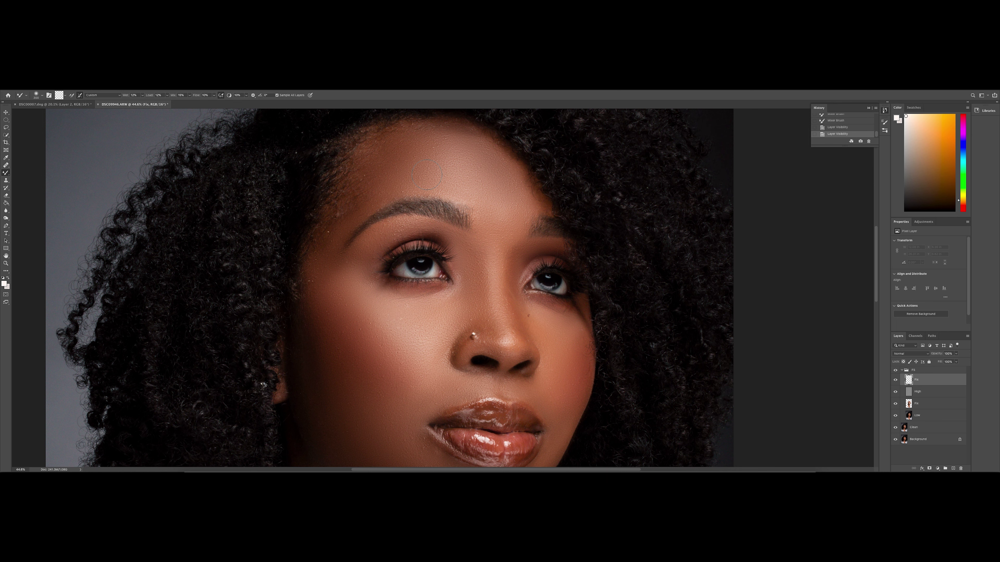
{"action": "scroll", "coordinate": [427, 175], "scroll_direction": "down", "scroll_amount": 5}
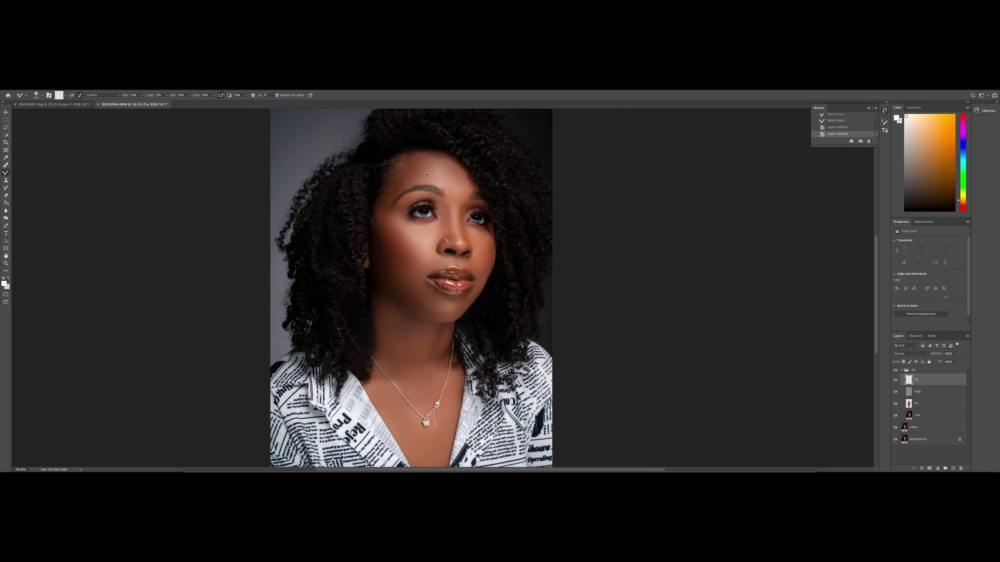
{"action": "scroll", "coordinate": [427, 175], "scroll_direction": "up", "scroll_amount": 4}
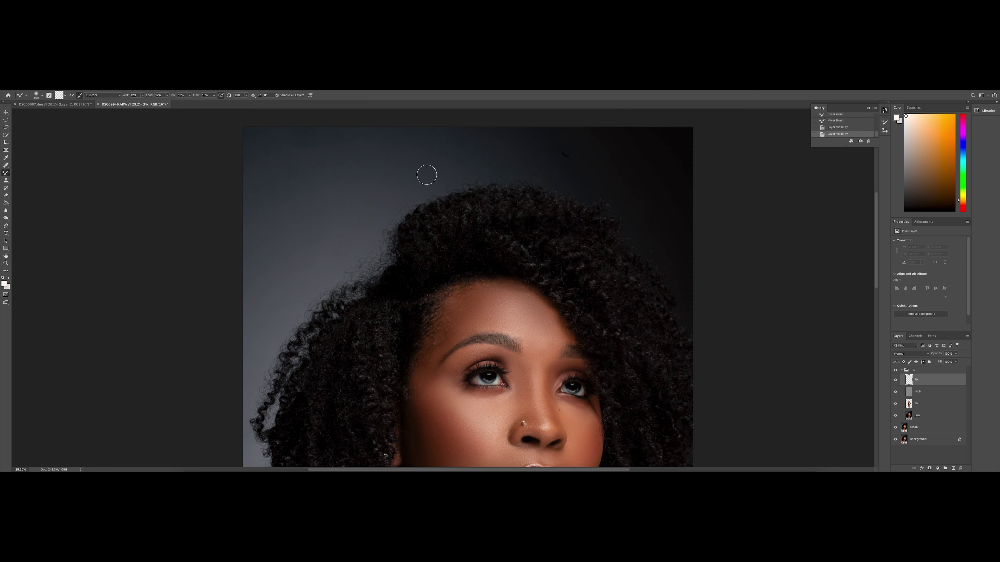
{"action": "scroll", "coordinate": [427, 175], "scroll_direction": "down", "scroll_amount": 2}
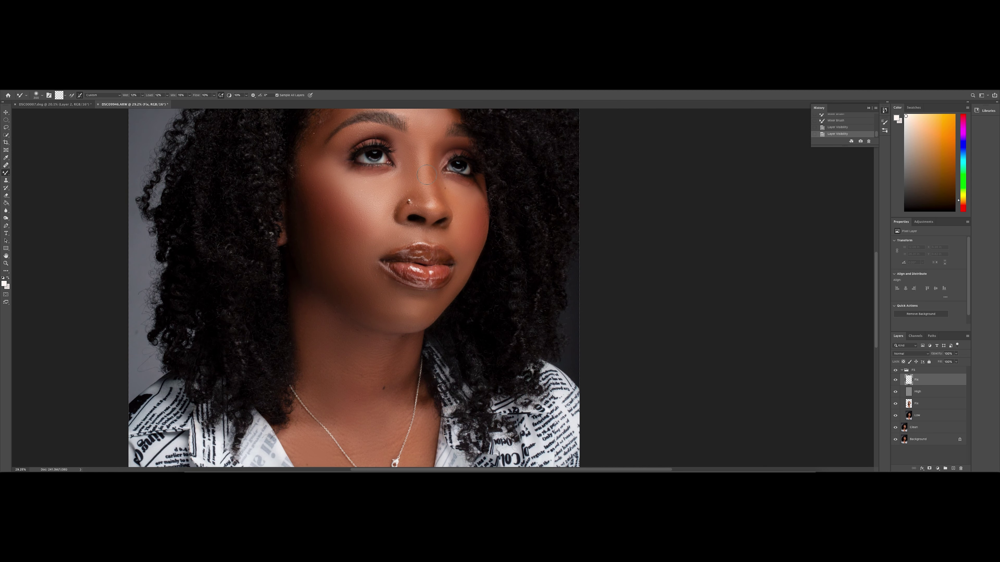
{"action": "scroll", "coordinate": [427, 174], "scroll_direction": "up", "scroll_amount": 3}
{"action": "scroll", "coordinate": [427, 174], "scroll_direction": "up", "scroll_amount": 1}
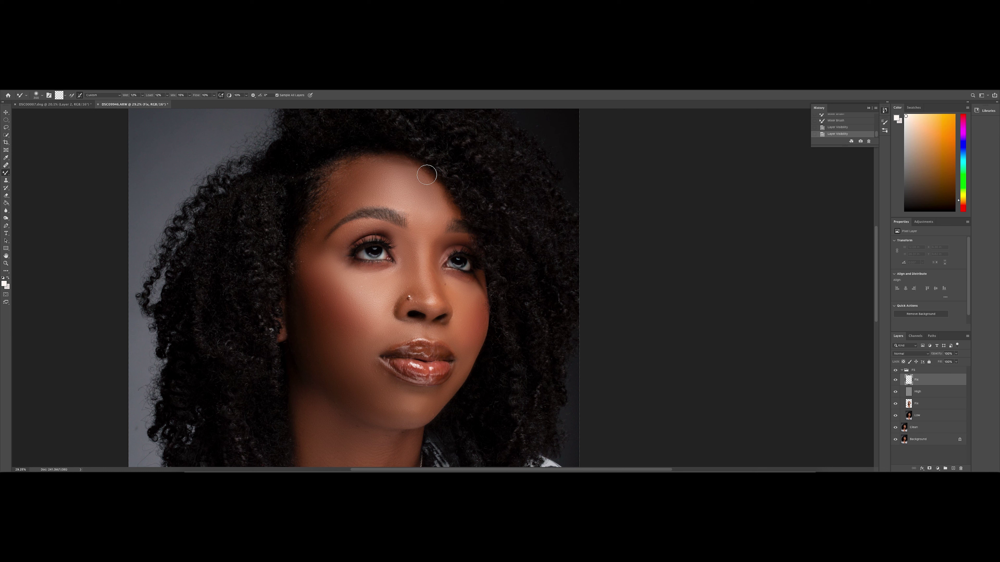
{"action": "scroll", "coordinate": [425, 176], "scroll_direction": "down", "scroll_amount": 5}
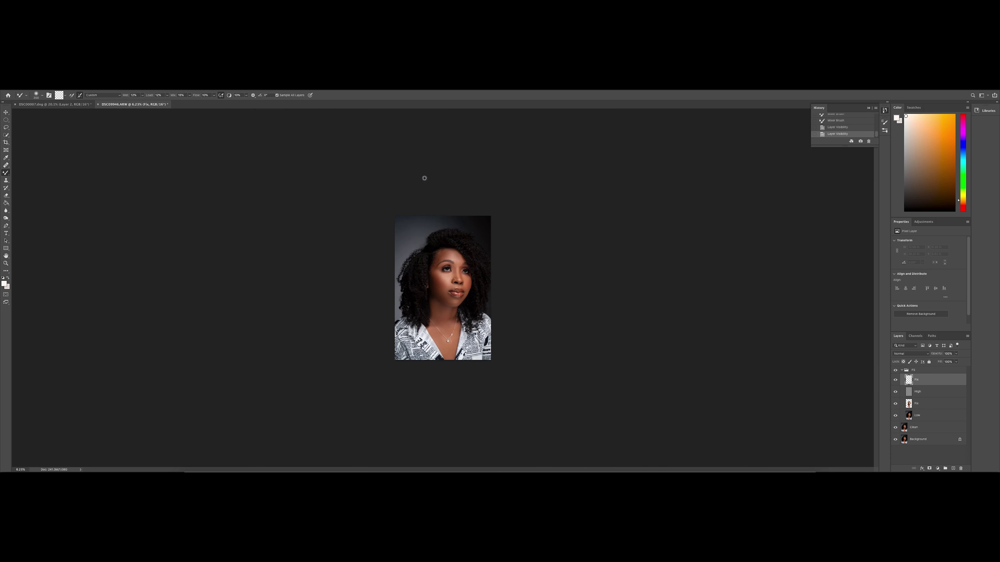
{"action": "scroll", "coordinate": [424, 177], "scroll_direction": "up", "scroll_amount": 3}
{"action": "scroll", "coordinate": [425, 178], "scroll_direction": "down", "scroll_amount": 5}
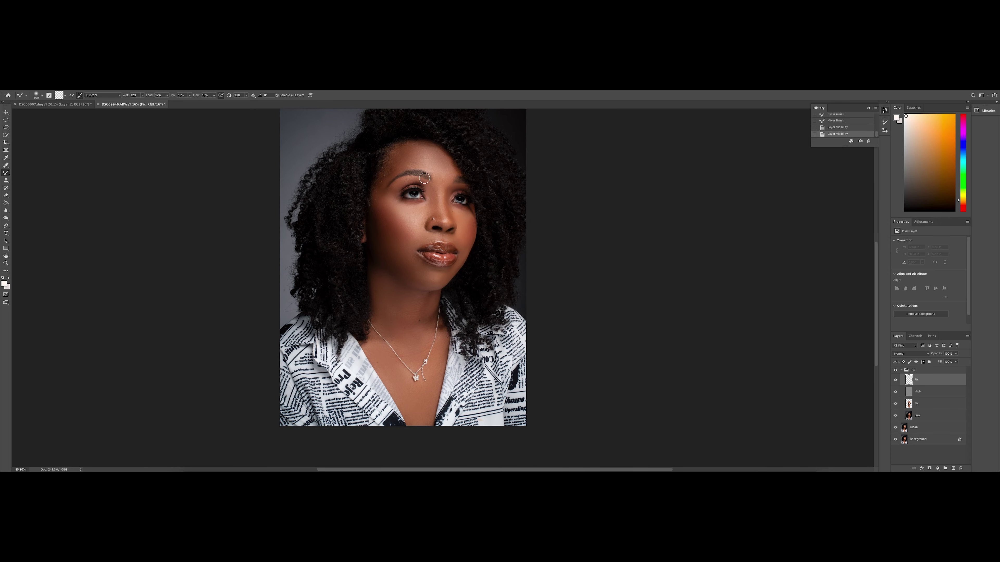
{"action": "scroll", "coordinate": [440, 200], "scroll_direction": "up", "scroll_amount": 2}
{"action": "scroll", "coordinate": [439, 199], "scroll_direction": "down", "scroll_amount": 4}
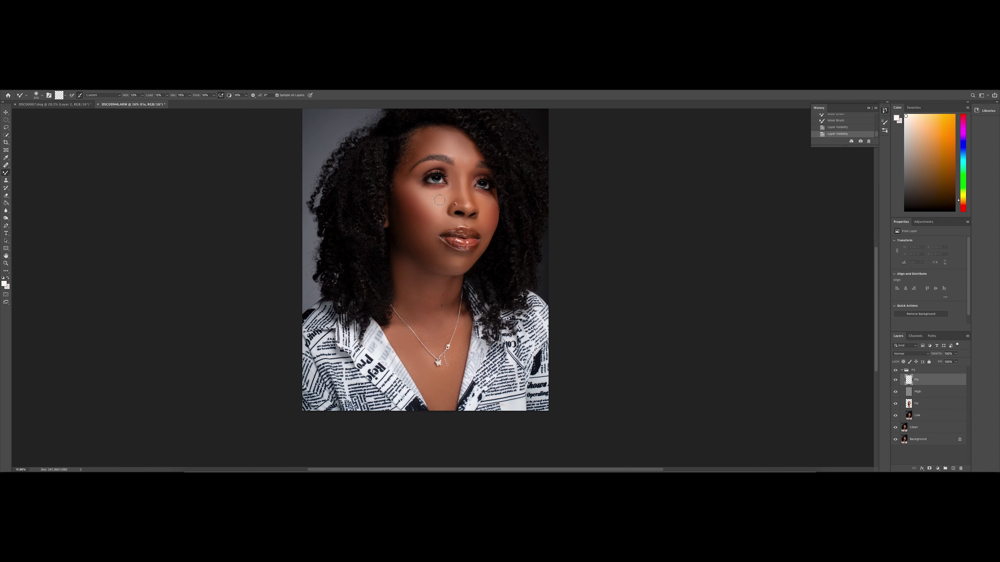
{"action": "scroll", "coordinate": [439, 200], "scroll_direction": "right", "scroll_amount": 2}
{"action": "scroll", "coordinate": [439, 200], "scroll_direction": "up", "scroll_amount": 5}
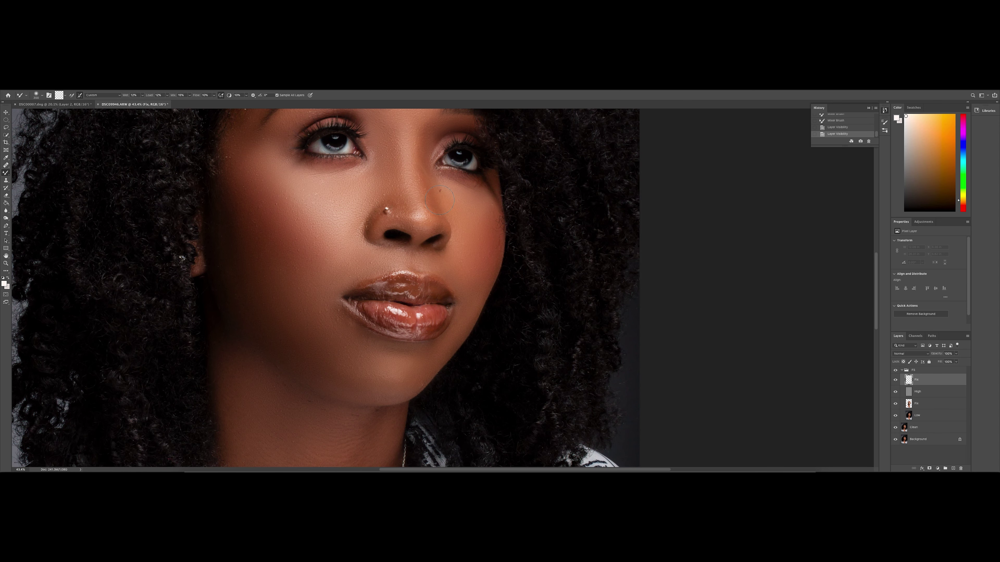
With a small Clone Stamp, sample clean forehead skin and paint it over the mole
{"action": "left_click", "coordinate": [6, 180]}
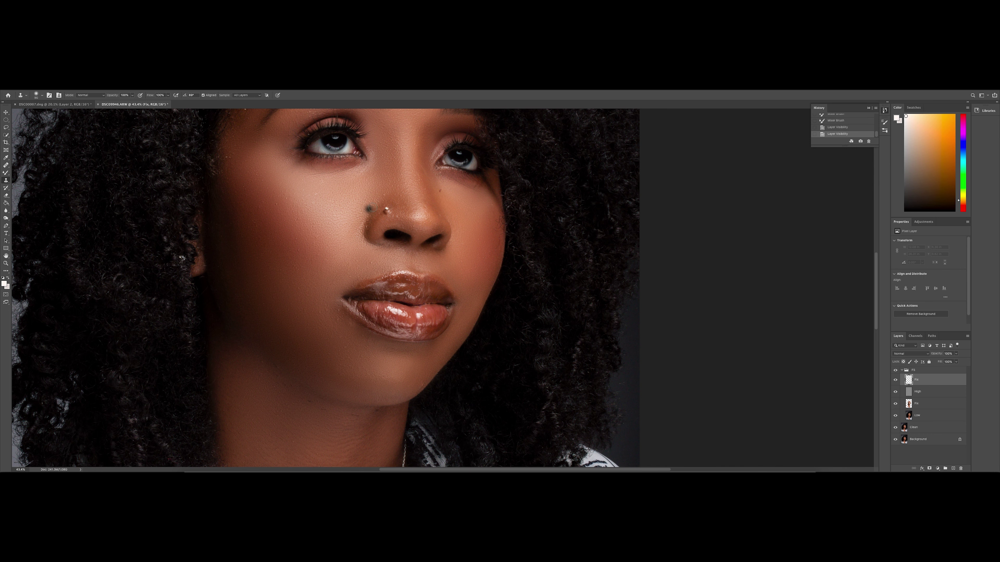
{"action": "scroll", "coordinate": [353, 200], "scroll_direction": "up", "scroll_amount": 8}
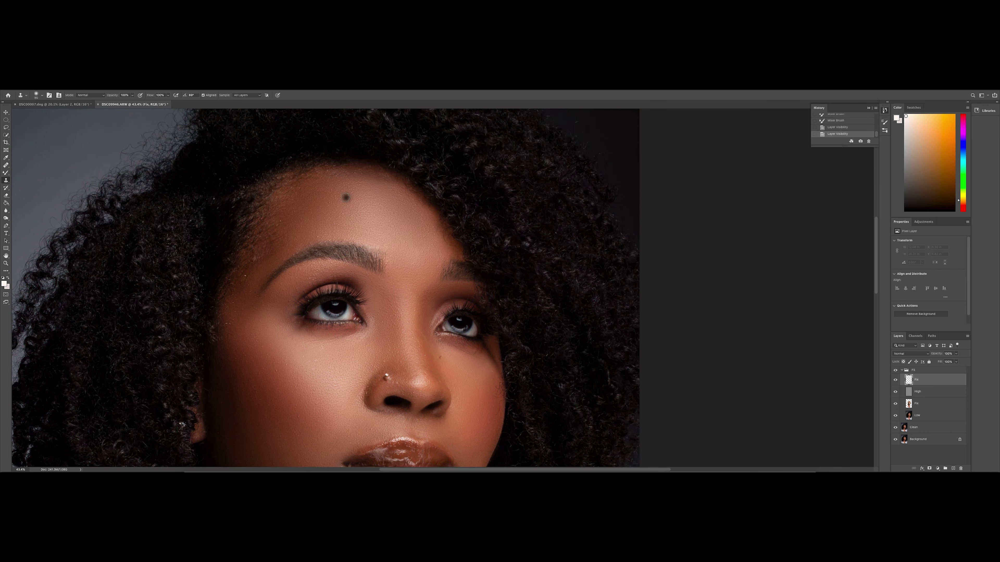
{"action": "scroll", "coordinate": [344, 194], "scroll_direction": "up", "scroll_amount": 3}
{"action": "scroll", "coordinate": [344, 194], "scroll_direction": "up", "scroll_amount": 4}
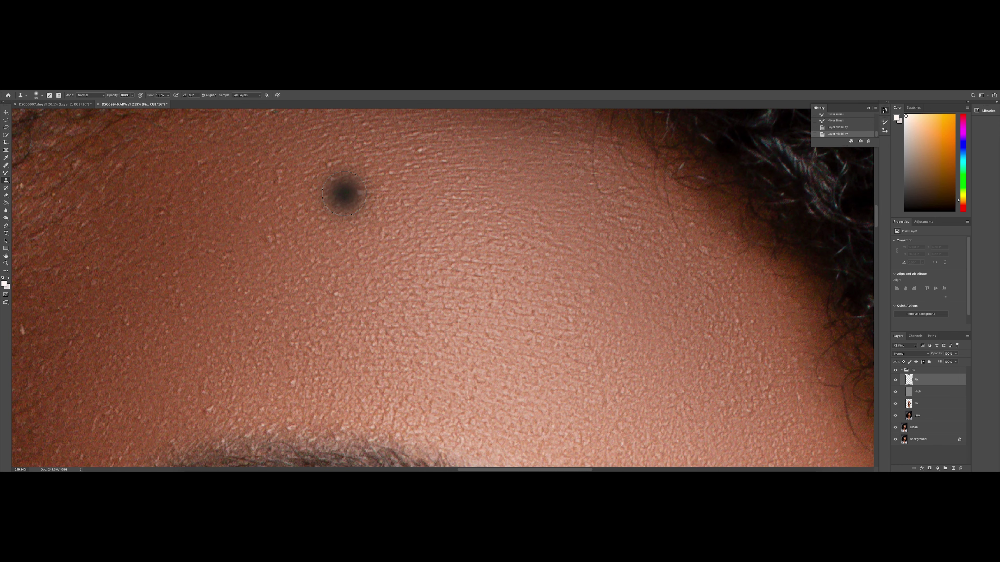
{"action": "key", "text": "bracketleft"}
{"action": "key", "text": "bracketleft"}
{"action": "key", "text": "bracketleft"}
{"action": "key", "text": "bracketleft"}
{"action": "key", "text": "bracketleft"}
{"action": "key", "text": "bracketleft"}
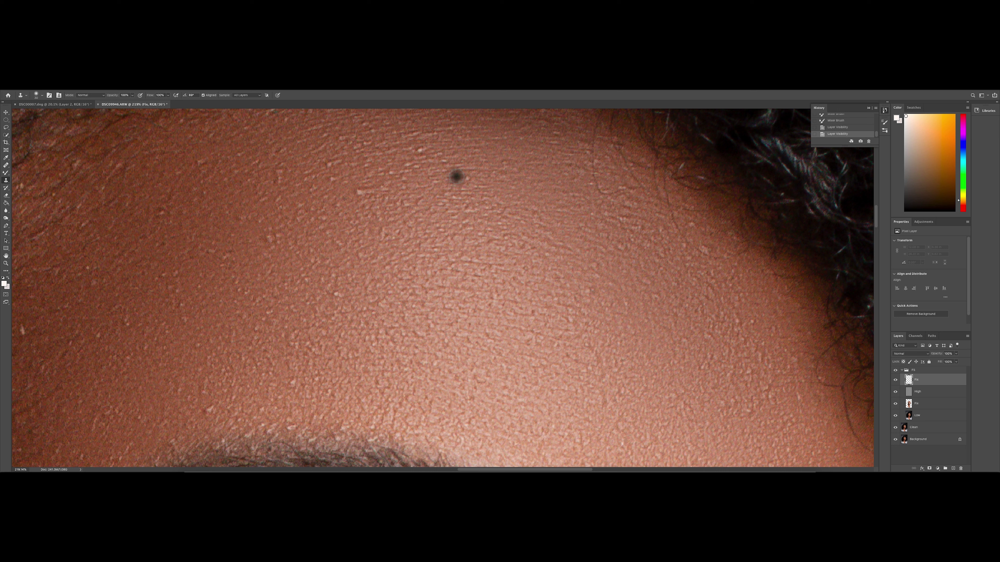
{"action": "left_click", "coordinate": [432, 153], "text": "alt"}
{"action": "left_click", "coordinate": [419, 151]}
{"action": "left_click_drag", "start_coordinate": [360, 192], "coordinate": [347, 195]}
Paint sampled skin over the dark marks near the eyebrow
{"action": "scroll", "coordinate": [341, 185], "scroll_direction": "down", "scroll_amount": 8}
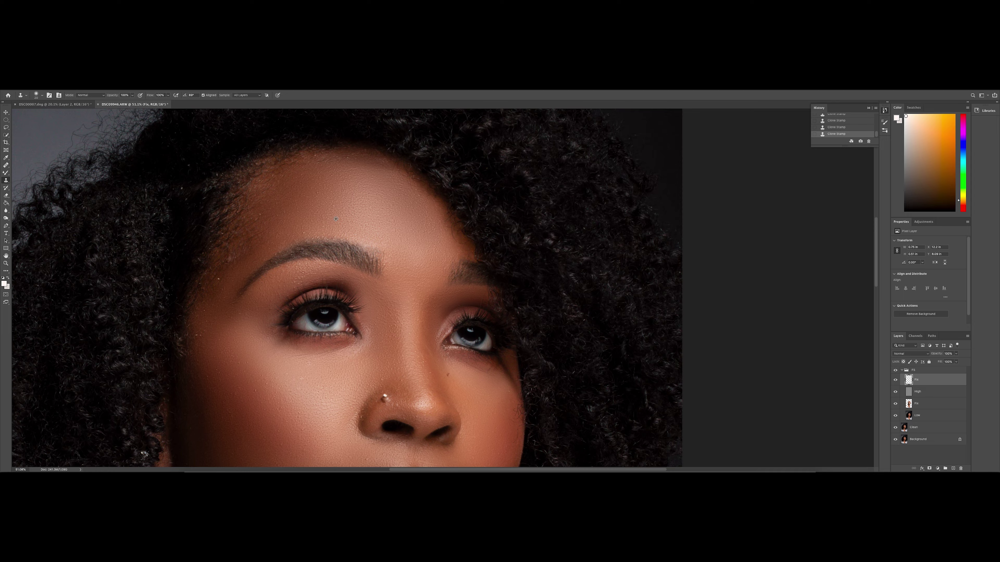
{"action": "scroll", "coordinate": [335, 220], "scroll_direction": "up", "scroll_amount": 5}
{"action": "scroll", "coordinate": [336, 201], "scroll_direction": "down", "scroll_amount": 7}
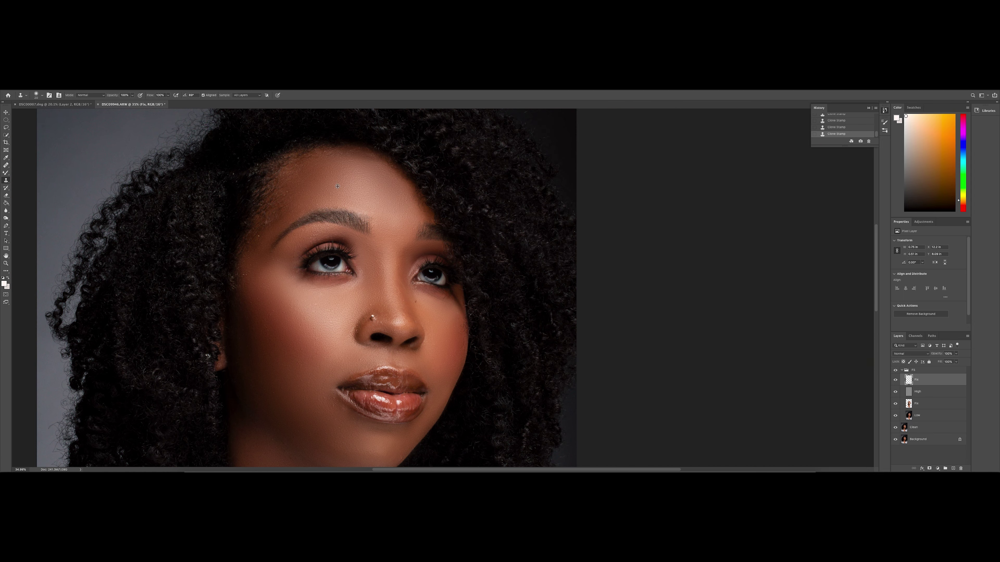
{"action": "scroll", "coordinate": [338, 187], "scroll_direction": "up", "scroll_amount": 10}
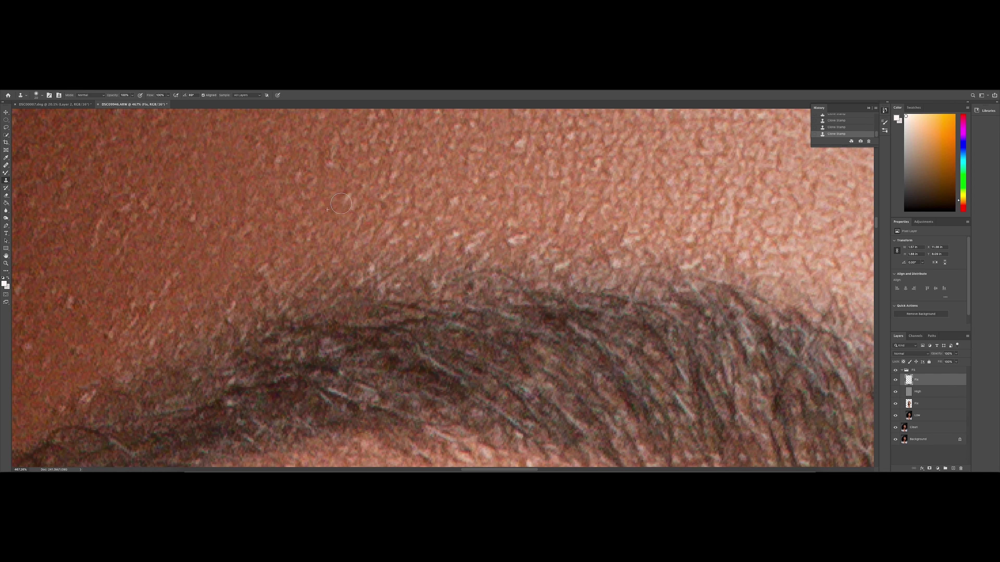
{"action": "scroll", "coordinate": [339, 204], "scroll_direction": "down", "scroll_amount": 8}
{"action": "scroll", "coordinate": [164, 285], "scroll_direction": "up", "scroll_amount": 7}
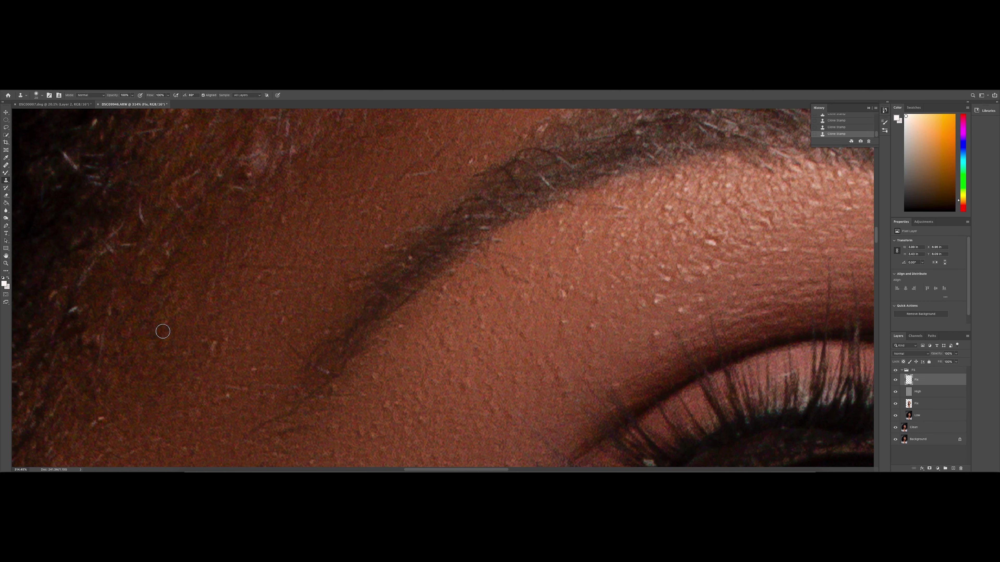
{"action": "left_click_drag", "start_coordinate": [283, 268], "coordinate": [245, 265]}
{"action": "scroll", "coordinate": [472, 159], "scroll_direction": "right", "scroll_amount": 5}
With a smaller brush, clone away the two small spots below the eyebrow
{"action": "key", "text": "bracketleft"}
{"action": "key", "text": "bracketleft"}
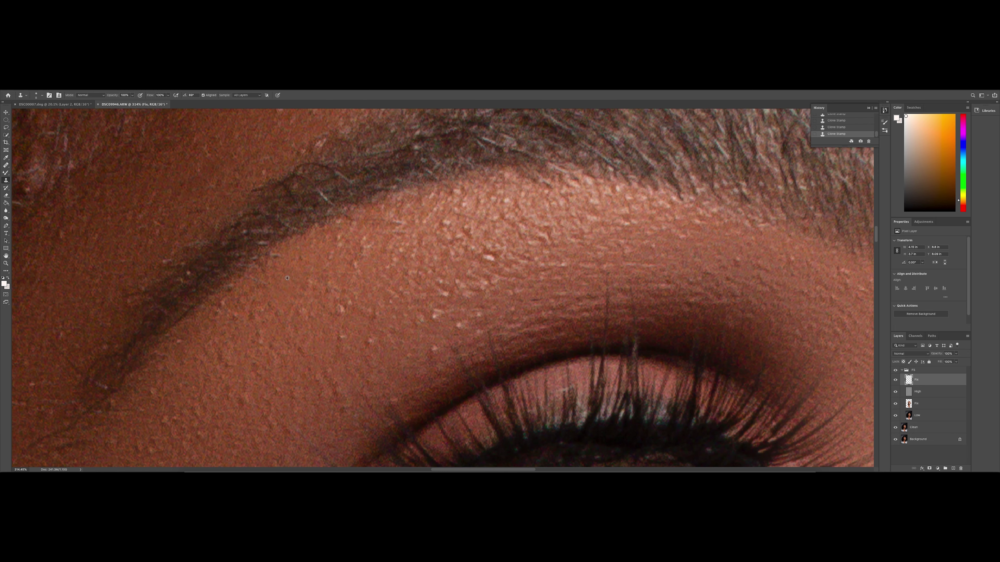
{"action": "scroll", "coordinate": [236, 288], "scroll_direction": "down", "scroll_amount": 3}
{"action": "scroll", "coordinate": [236, 287], "scroll_direction": "left", "scroll_amount": 3}
{"action": "left_click", "coordinate": [202, 324], "text": "alt"}
{"action": "left_click", "coordinate": [195, 340]}
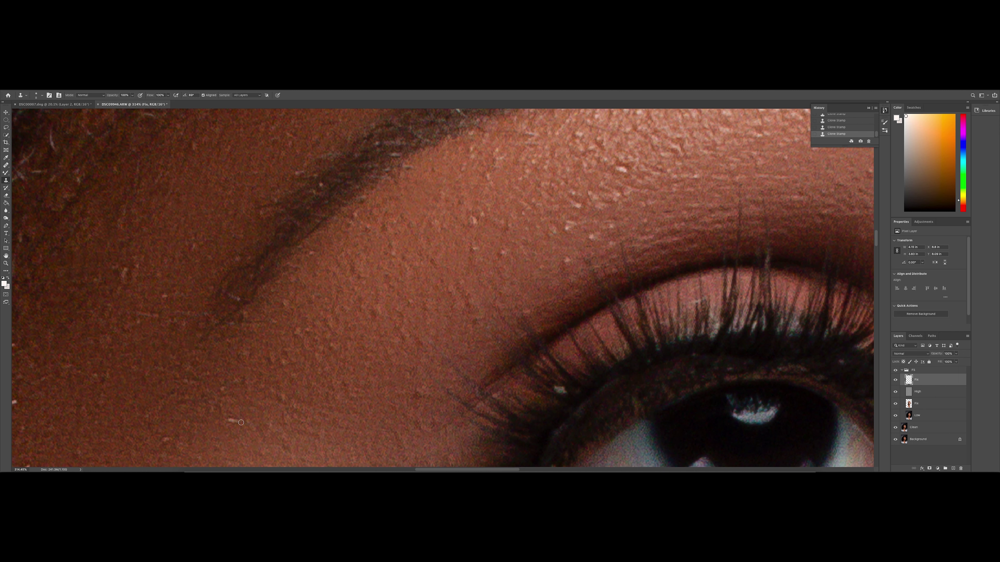
Clone out the specks beside the nose
{"action": "key", "text": "ctrl+0"}
{"action": "scroll", "coordinate": [471, 215], "scroll_direction": "up", "scroll_amount": 5}
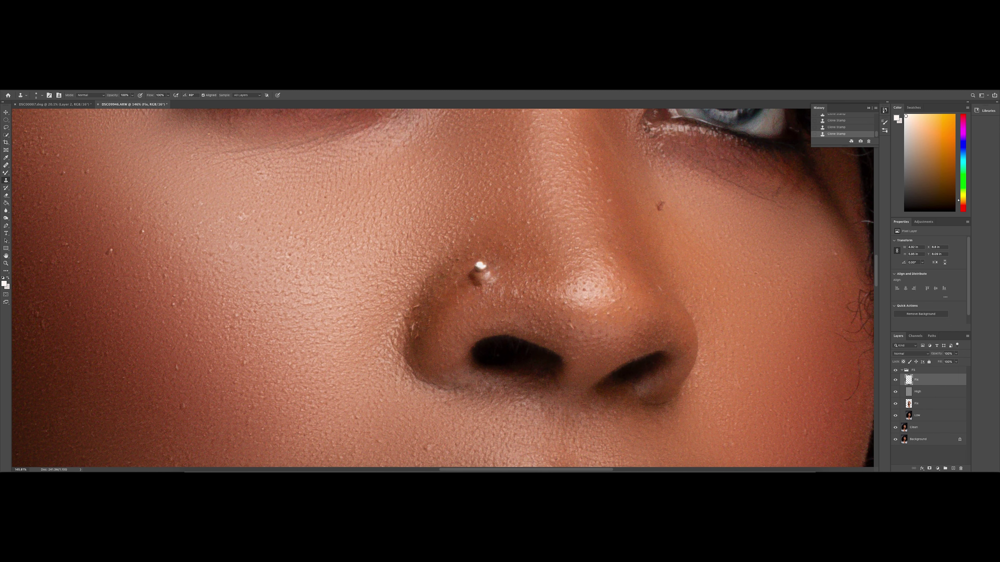
{"action": "left_click", "coordinate": [111, 259], "text": "alt"}
{"action": "left_click", "coordinate": [110, 253]}
Clone away the cheek spots and the nearby small dark marks and light specks
{"action": "scroll", "coordinate": [158, 238], "scroll_direction": "down", "scroll_amount": 5}
{"action": "left_click", "coordinate": [399, 298]}
{"action": "scroll", "coordinate": [398, 297], "scroll_direction": "up", "scroll_amount": 5}
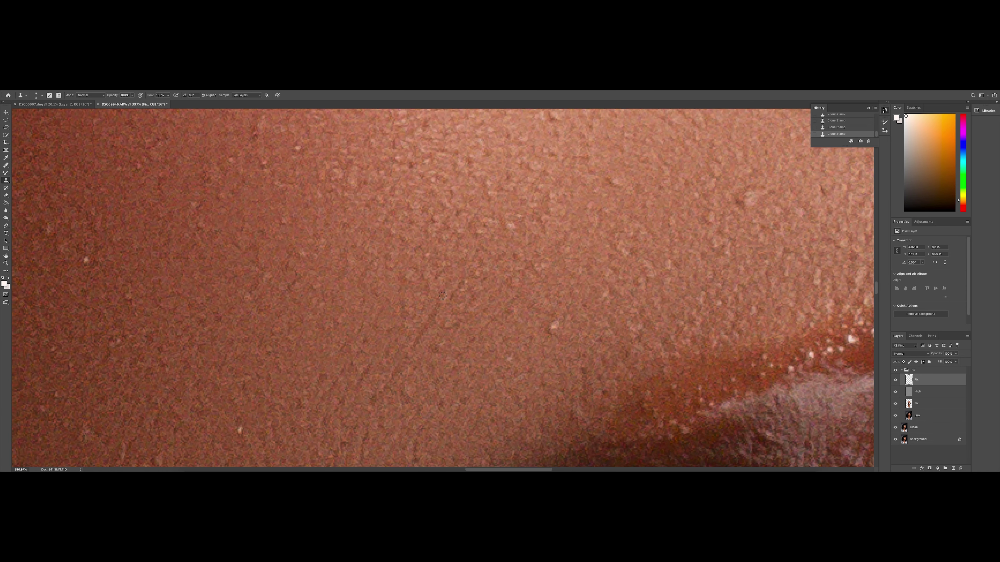
{"action": "left_click", "coordinate": [370, 393]}
{"action": "left_click", "coordinate": [555, 326]}
{"action": "left_click", "coordinate": [742, 197]}
{"action": "left_click", "coordinate": [822, 187]}
Touch up the light speck near the lip corner and fit the portrait on screen
{"action": "key", "text": "ctrl+0"}
{"action": "scroll", "coordinate": [452, 221], "scroll_direction": "up", "scroll_amount": 10}
{"action": "left_click", "coordinate": [461, 220]}
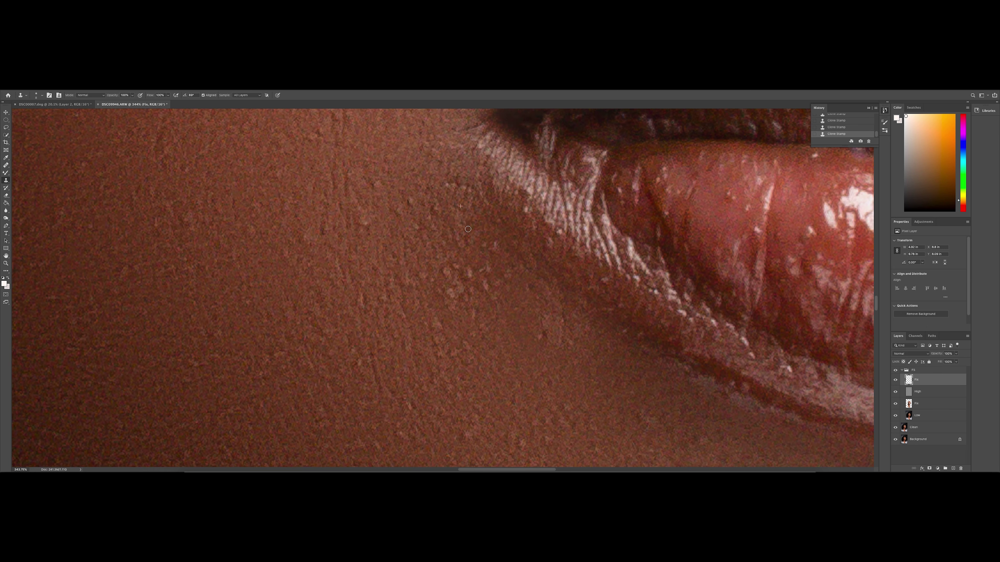
{"action": "key", "text": "ctrl+0"}
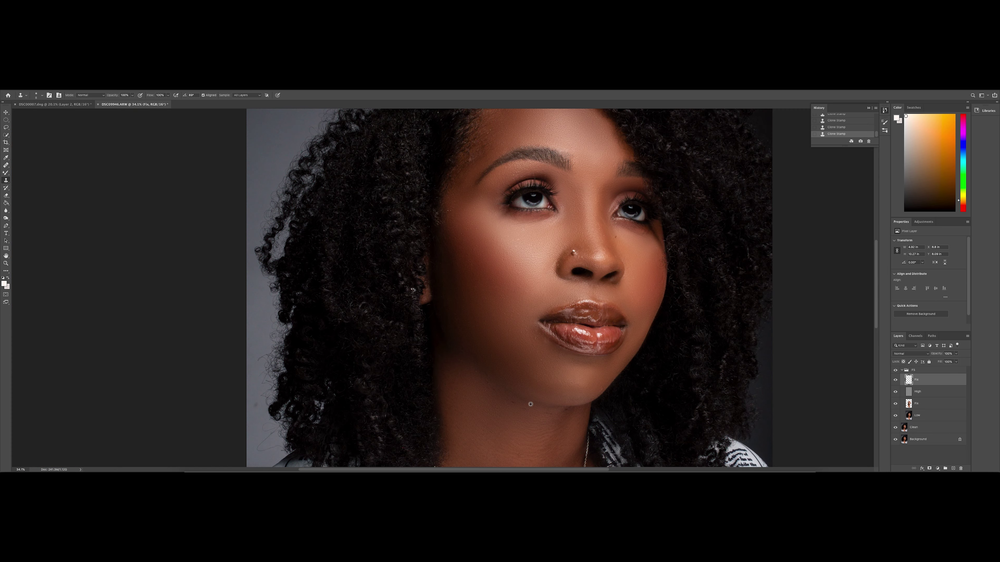
Sample clean forehead skin and clone over the three remaining forehead blemishes
{"action": "scroll", "coordinate": [545, 346], "scroll_direction": "up", "scroll_amount": 10}
{"action": "scroll", "coordinate": [610, 347], "scroll_direction": "down", "scroll_amount": 3}
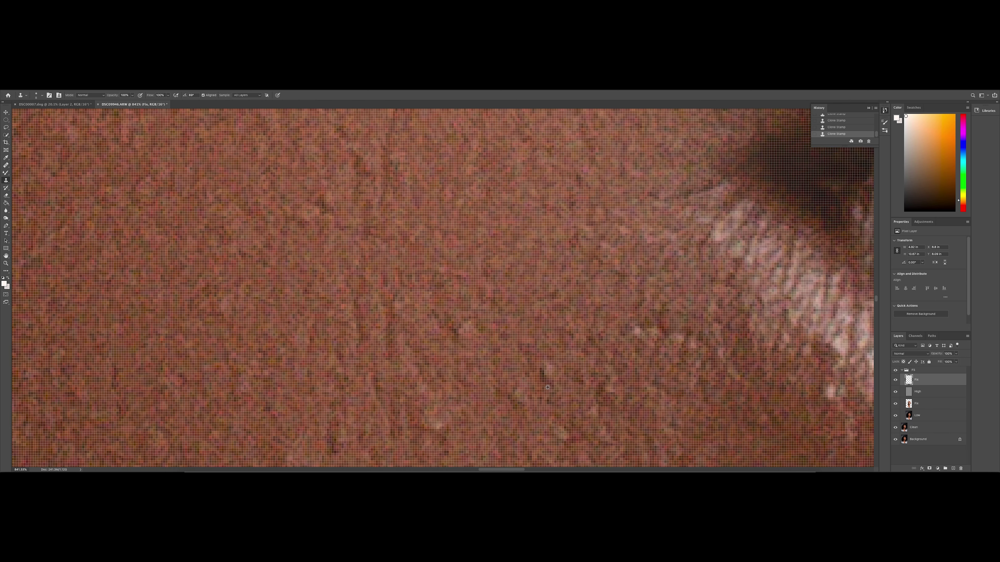
{"action": "scroll", "coordinate": [512, 365], "scroll_direction": "down", "scroll_amount": 2}
{"action": "key", "text": "ctrl+0"}
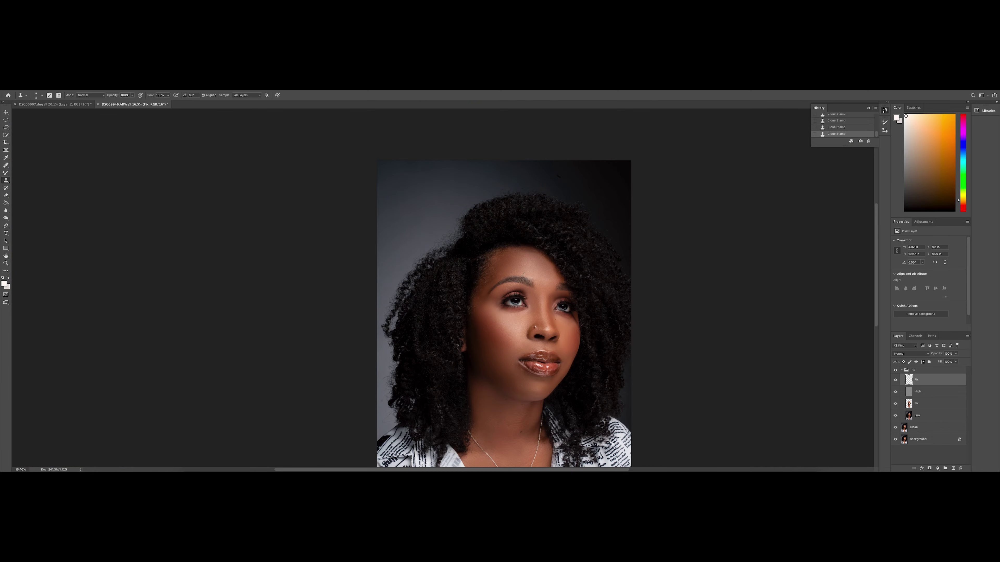
{"action": "scroll", "coordinate": [433, 328], "scroll_direction": "down", "scroll_amount": 3}
{"action": "scroll", "coordinate": [434, 328], "scroll_direction": "right", "scroll_amount": 3}
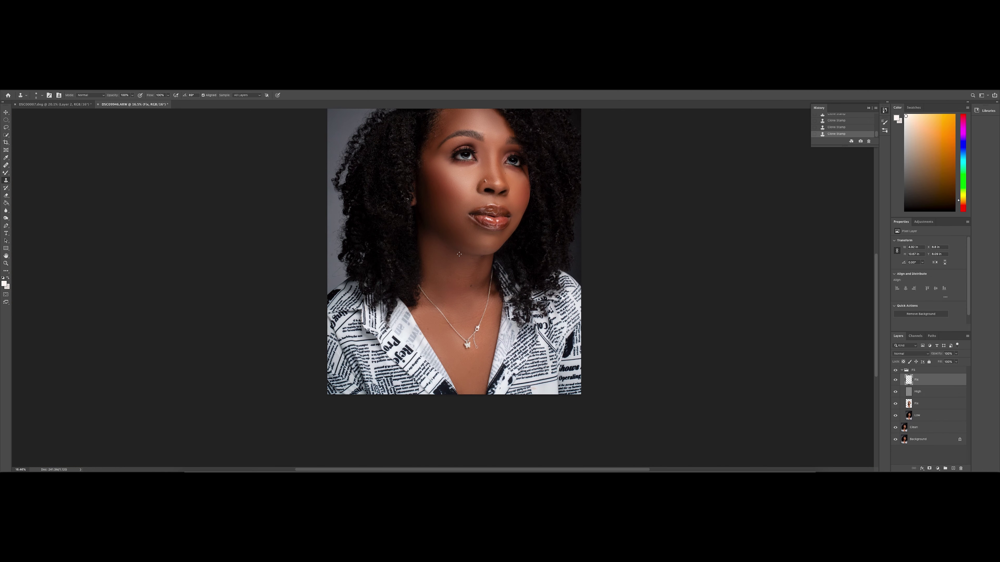
{"action": "scroll", "coordinate": [453, 185], "scroll_direction": "up", "scroll_amount": 8}
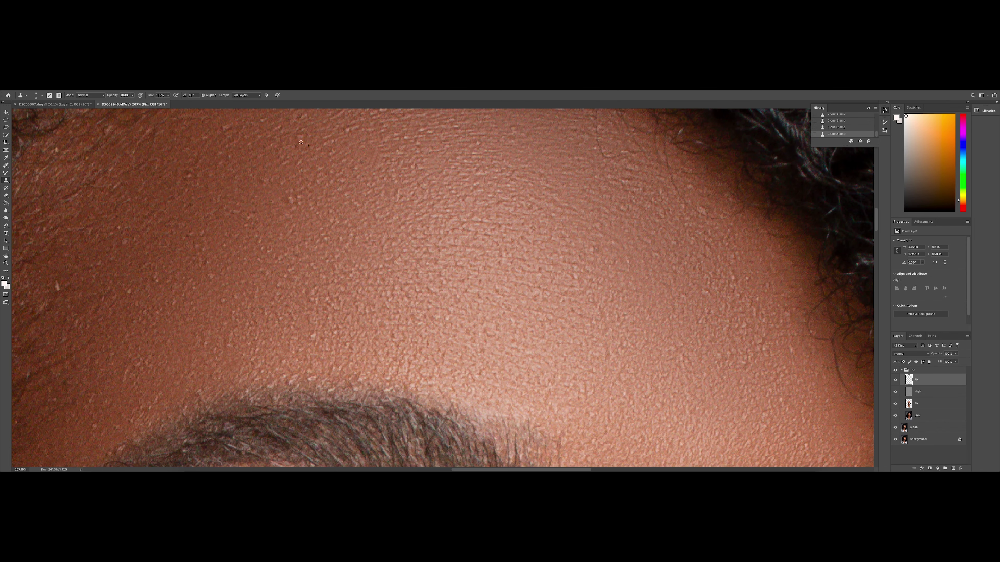
{"action": "scroll", "coordinate": [299, 145], "scroll_direction": "up", "scroll_amount": 2}
{"action": "left_click", "coordinate": [356, 159], "text": "alt"}
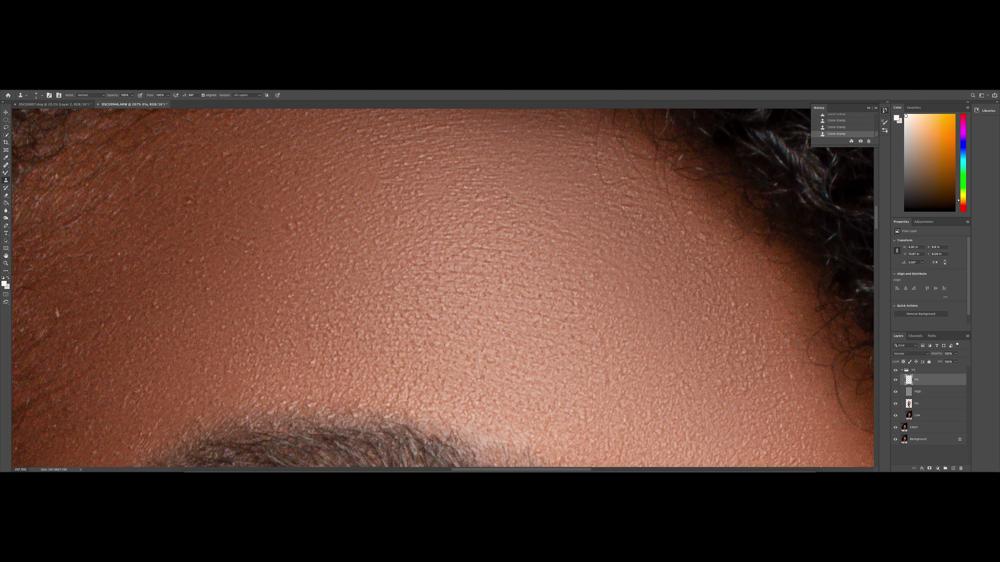
{"action": "left_click", "coordinate": [625, 202]}
{"action": "left_click", "coordinate": [615, 185]}
{"action": "left_click", "coordinate": [640, 182]}
Sample clean skin near the eyebrow as the new clone source
{"action": "scroll", "coordinate": [392, 203], "scroll_direction": "down", "scroll_amount": 10}
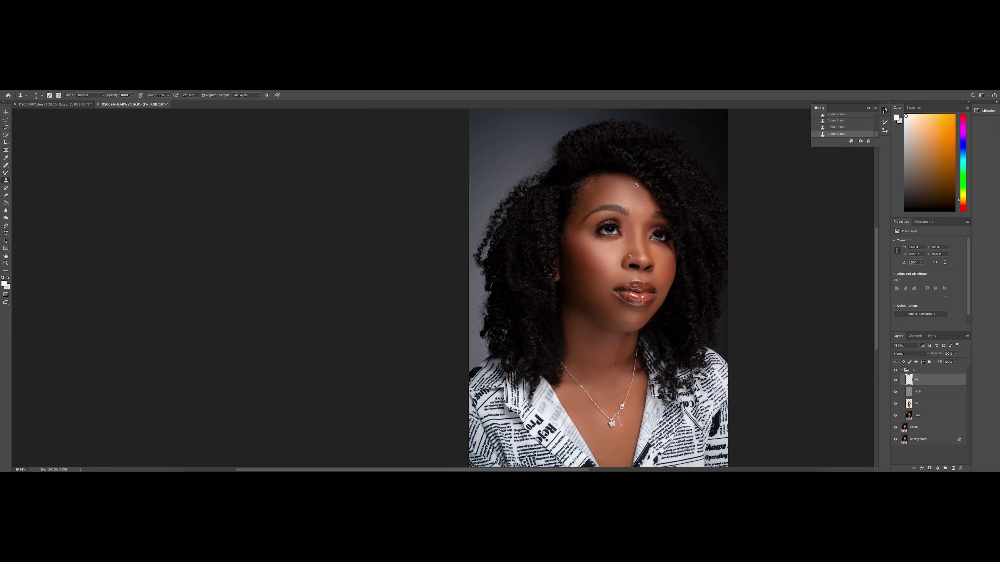
{"action": "scroll", "coordinate": [456, 257], "scroll_direction": "up", "scroll_amount": 8}
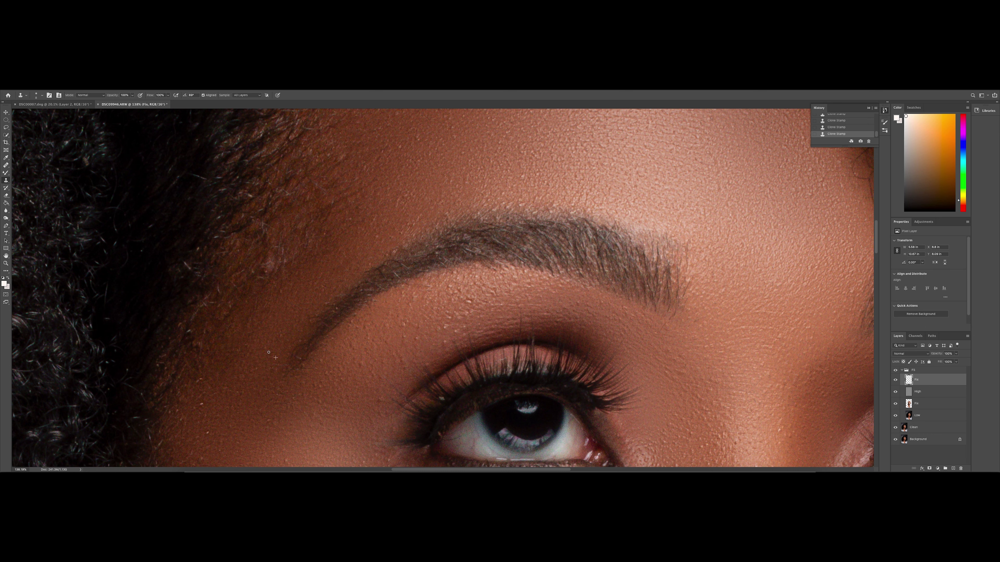
{"action": "left_click", "coordinate": [314, 287], "text": "alt"}
{"action": "scroll", "coordinate": [319, 287], "scroll_direction": "down", "scroll_amount": 5}
{"action": "scroll", "coordinate": [319, 287], "scroll_direction": "down", "scroll_amount": 2}
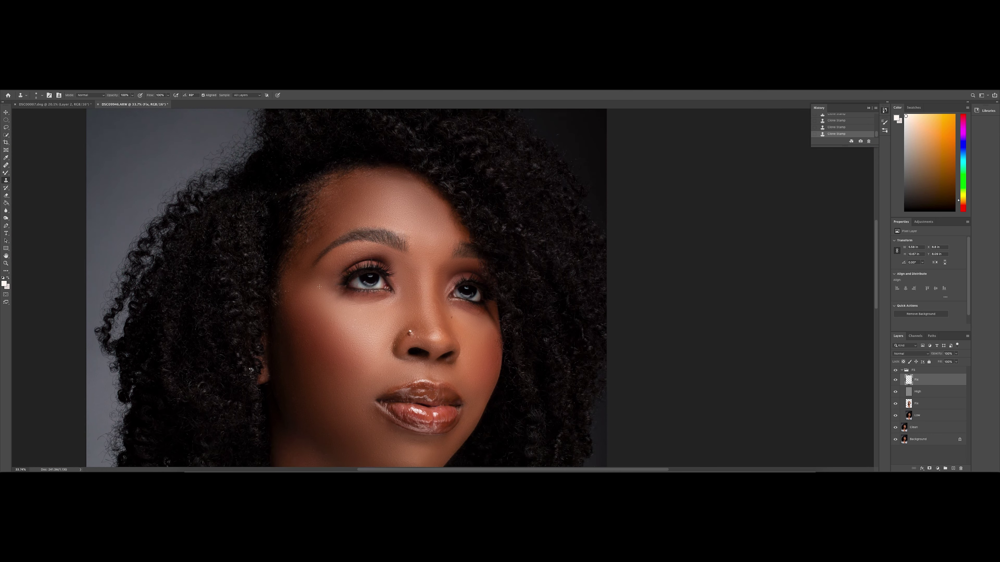
{"action": "scroll", "coordinate": [319, 286], "scroll_direction": "down", "scroll_amount": 1}
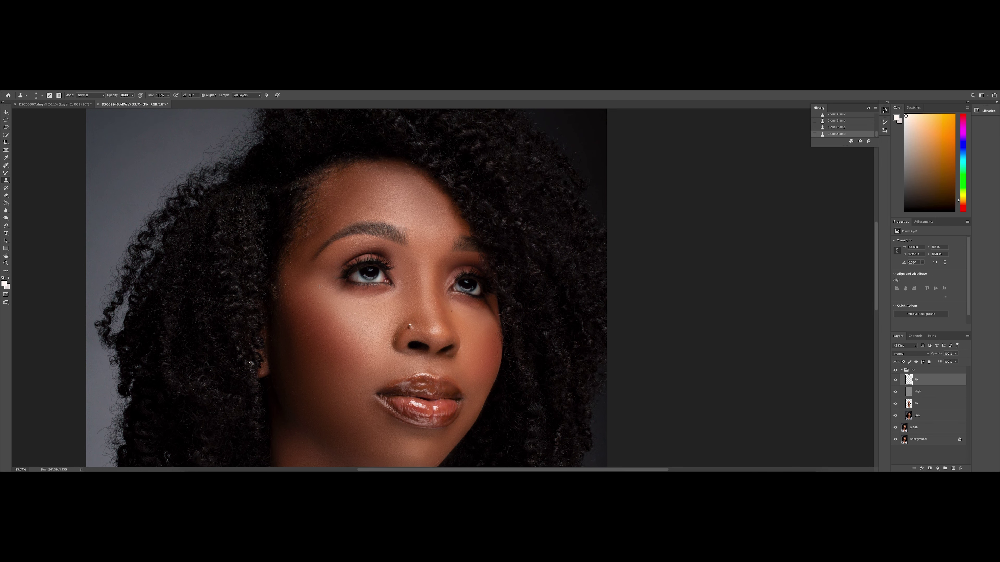